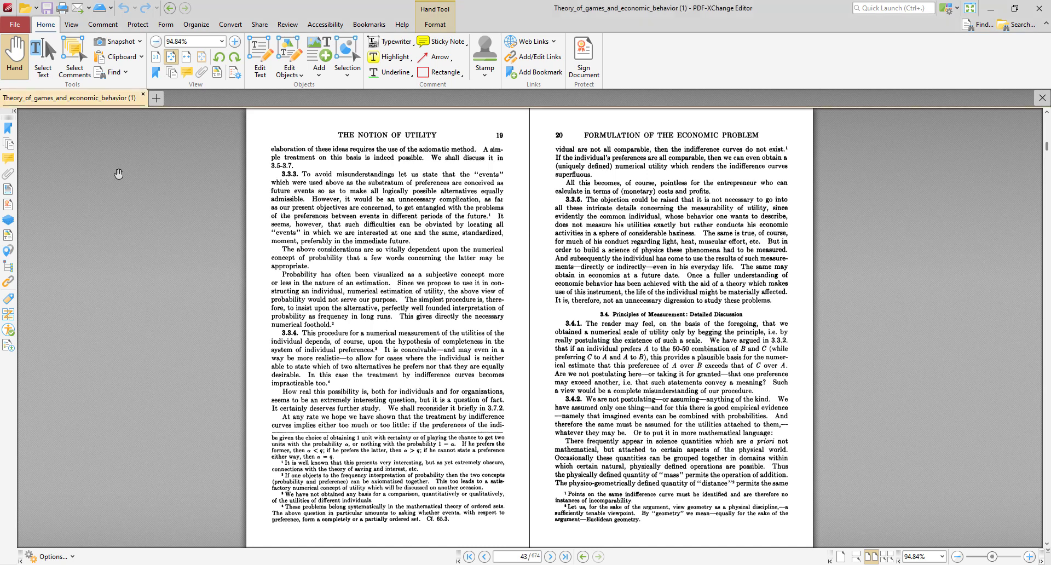
Start a new document with blank pages, using the custom 210 x 297 mm page size in portrait orientation.
left_click(15, 26)
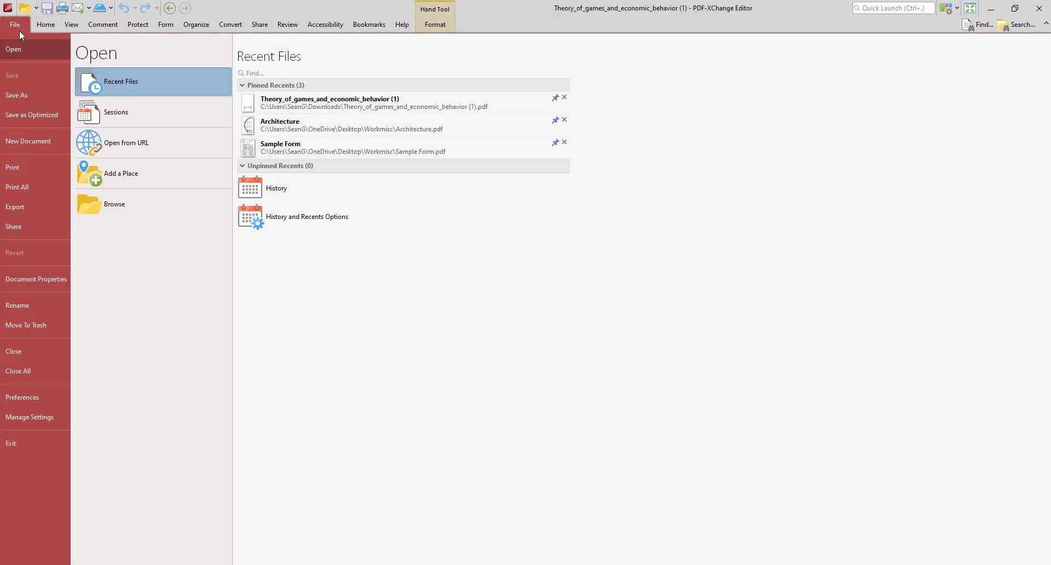
left_click(39, 143)
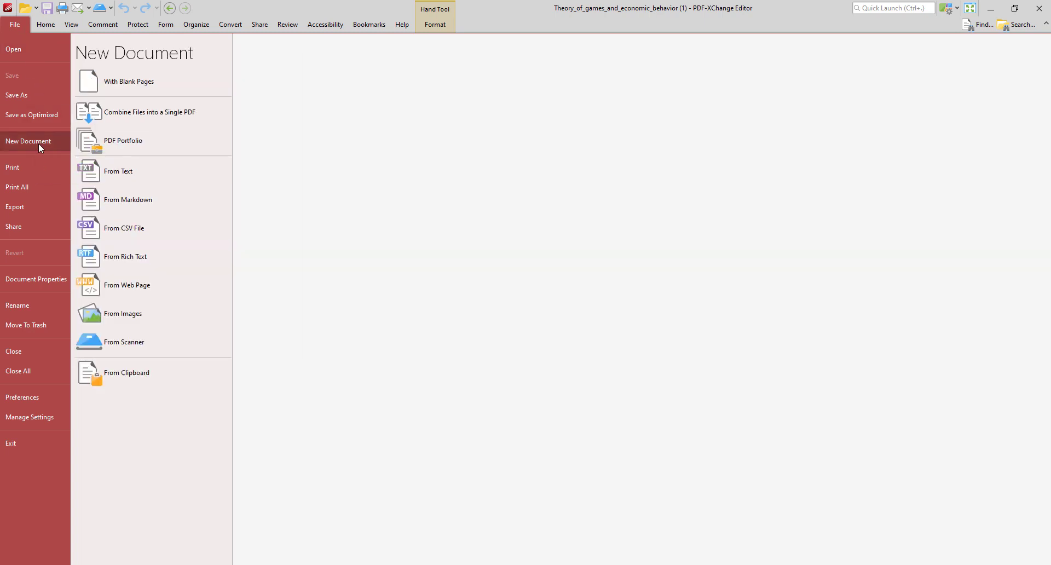
left_click(169, 86)
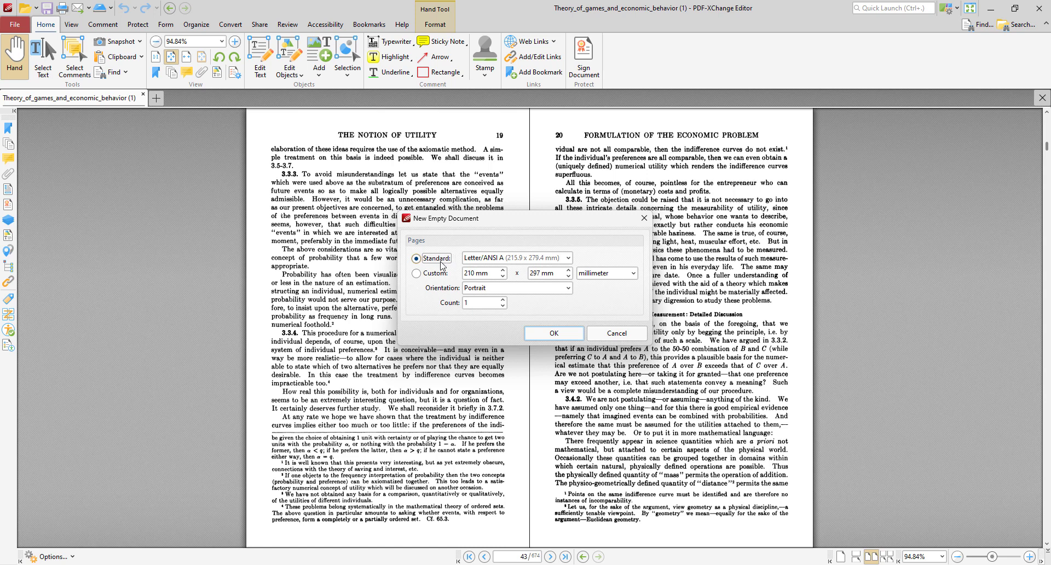
left_click(568, 258)
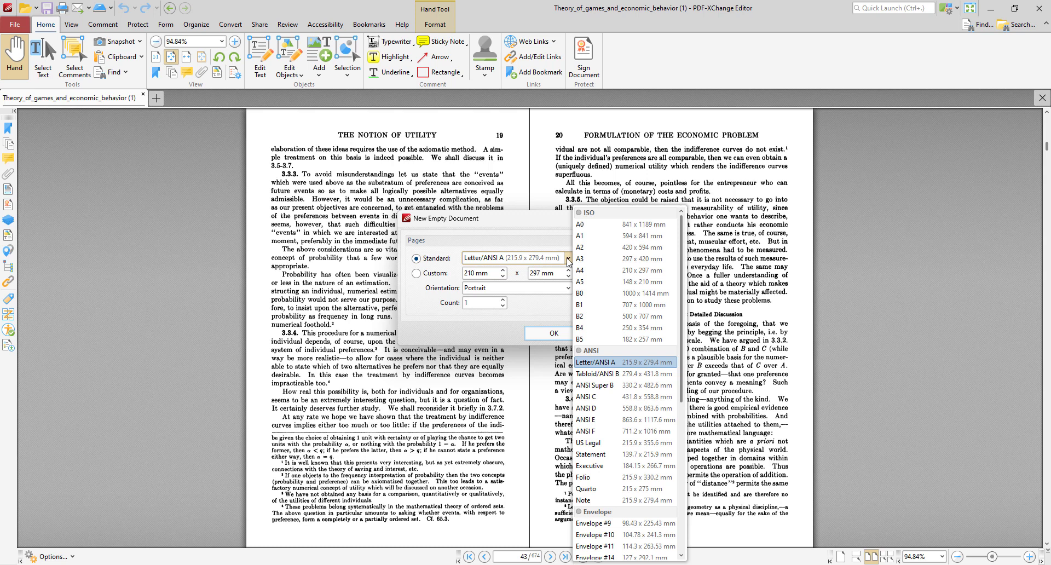
left_click(418, 273)
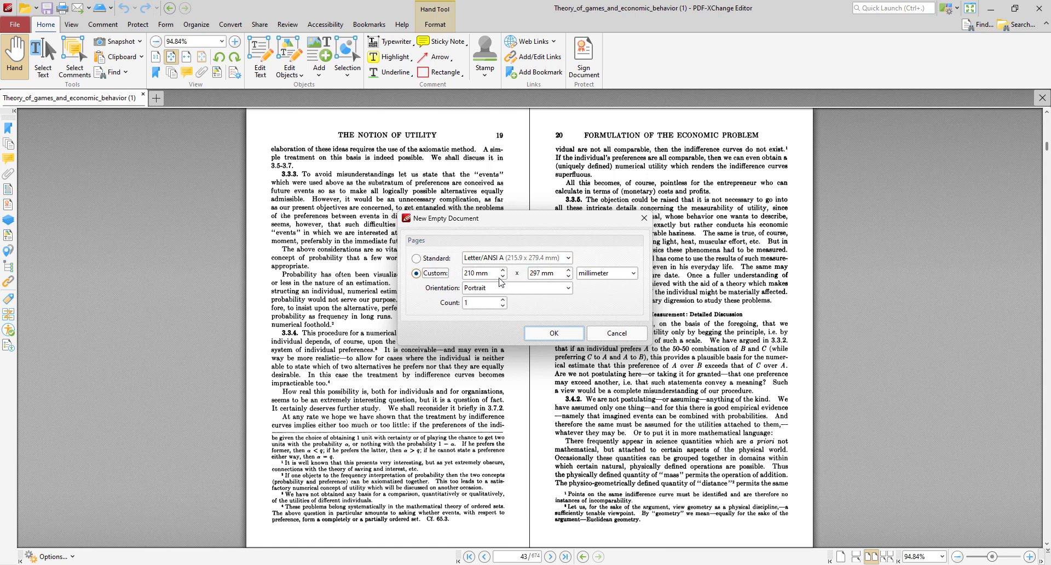
left_click(568, 288)
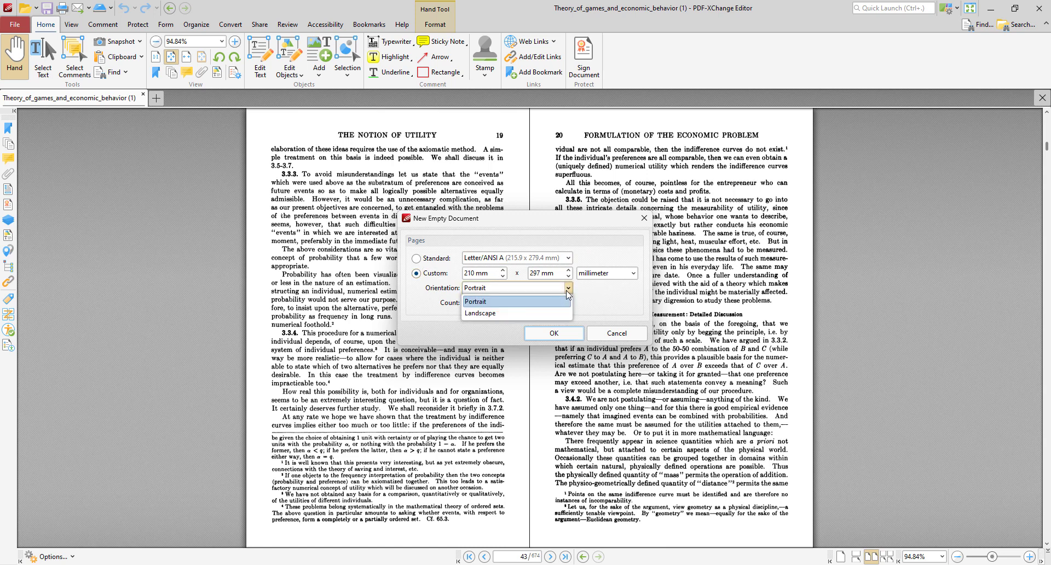
left_click(426, 304)
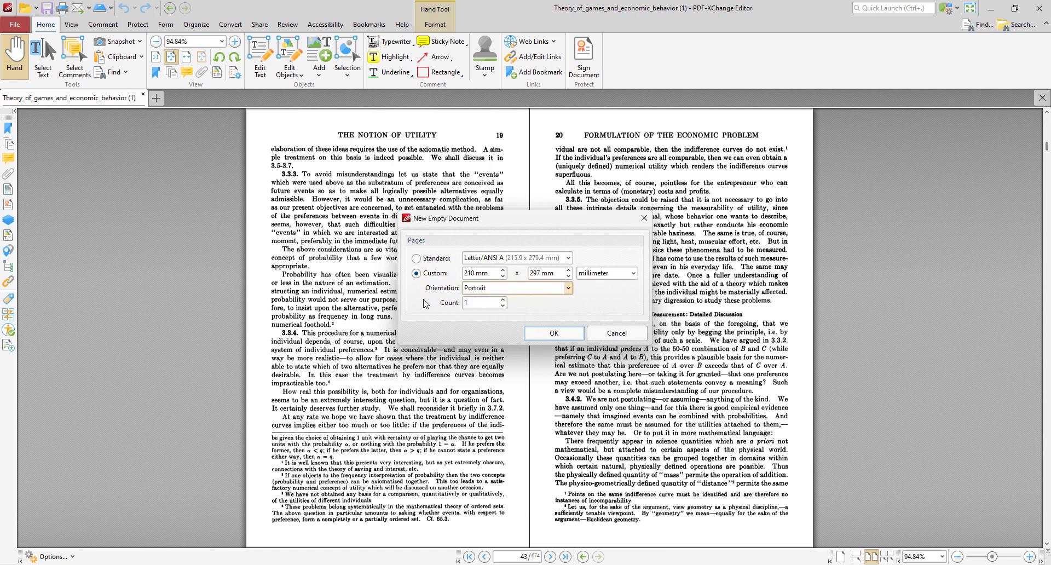
Set the page count to 5 and create the blank document.
left_click(469, 302)
left_click_drag(469, 302, 454, 306)
type("5")
left_click(539, 331)
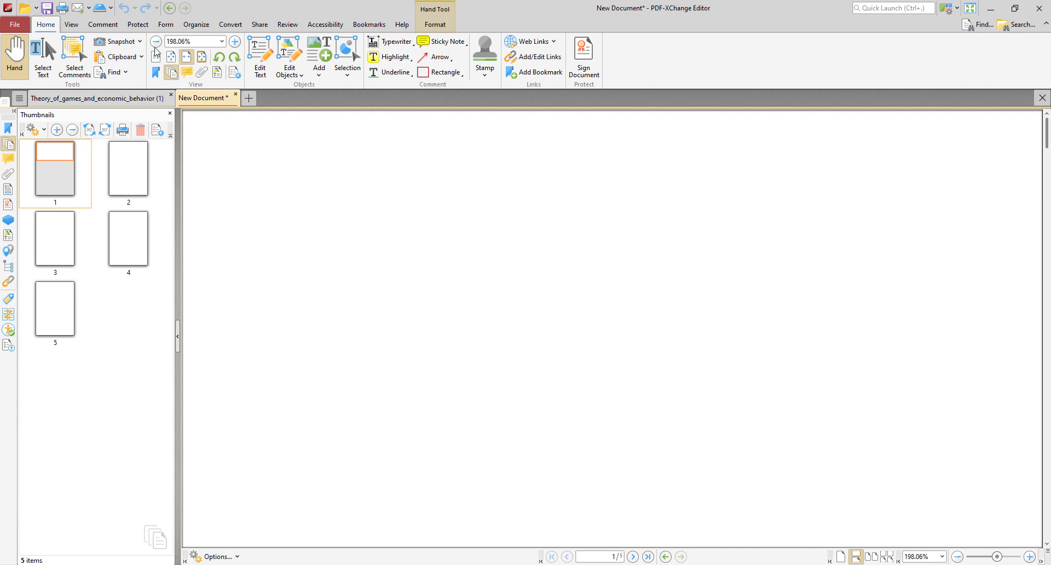
Examine the available Convert to PDF file converters in the preferences, leaving the settings unchanged.
left_click(15, 25)
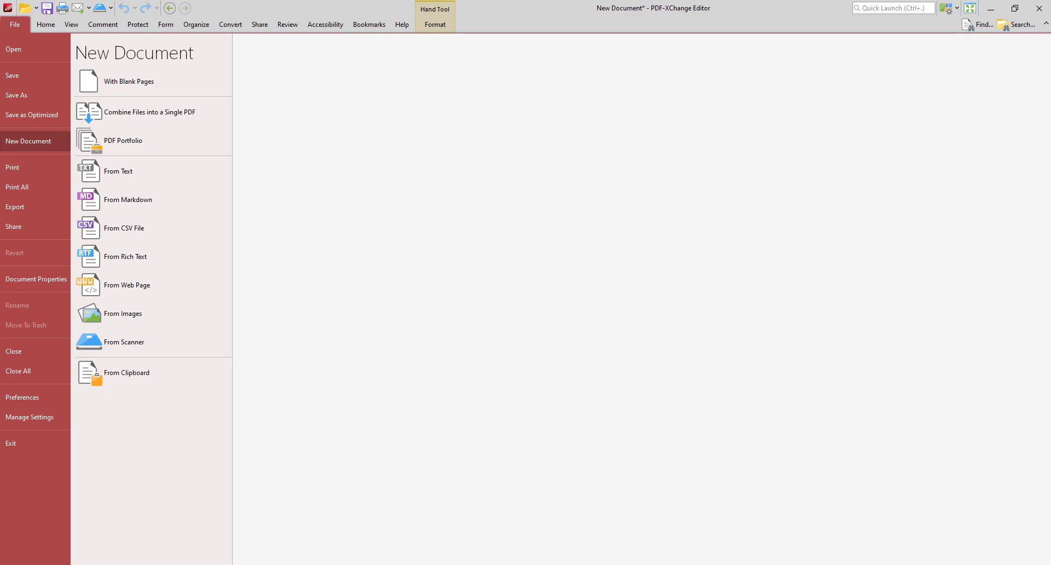
left_click(34, 396)
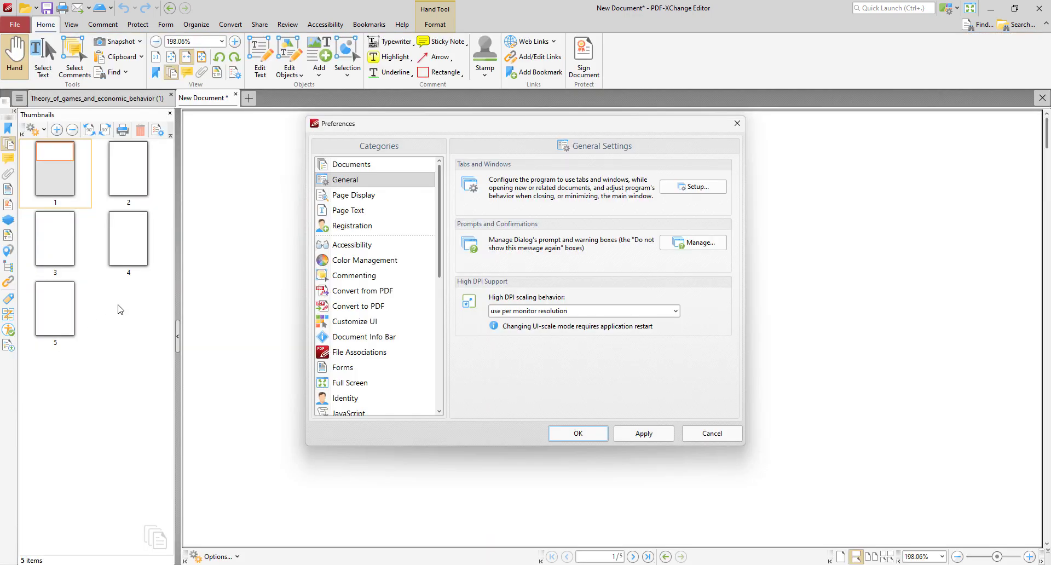
left_click(381, 310)
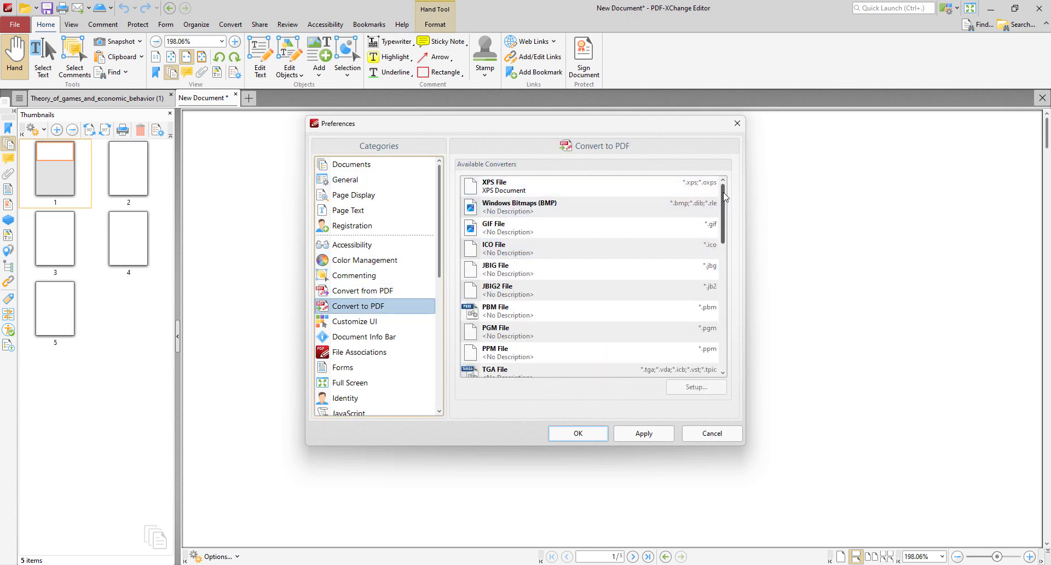
left_click_drag(724, 197, 729, 171)
left_click(705, 432)
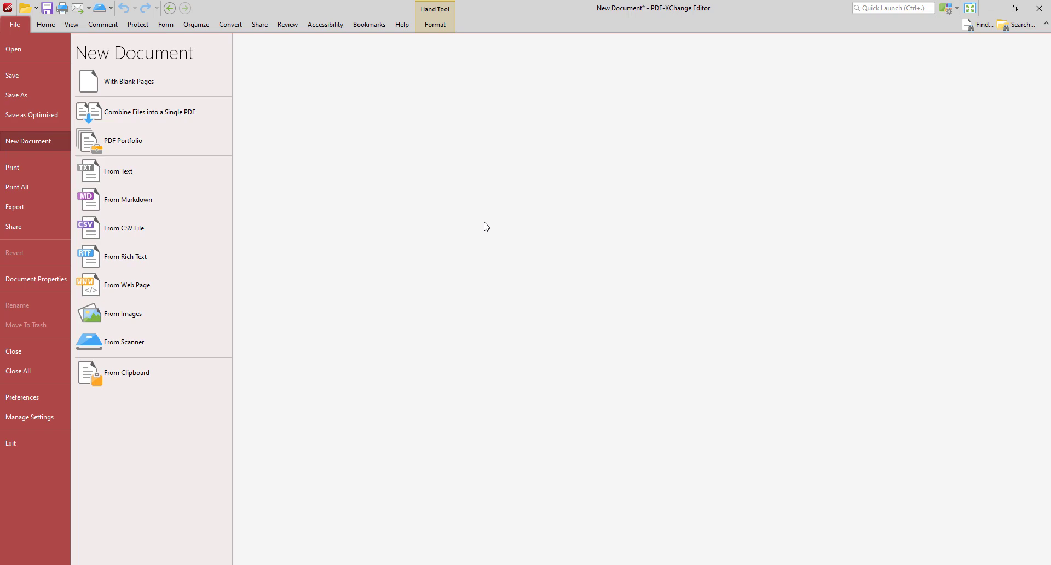
Restore the editor to a smaller window and open New folder from the desktop beside it.
left_click_drag(569, 4, 479, 59)
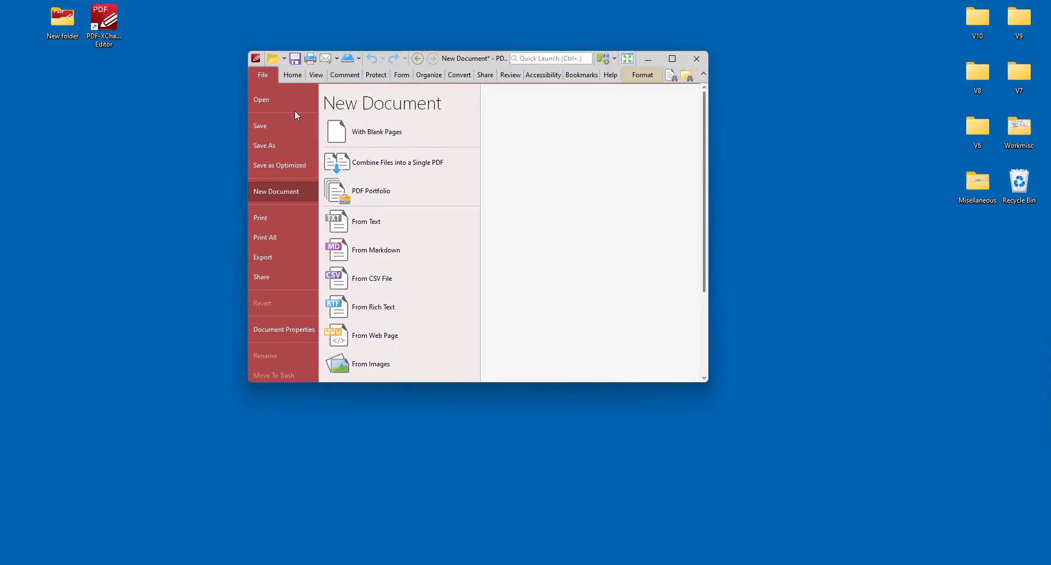
double_click(55, 21)
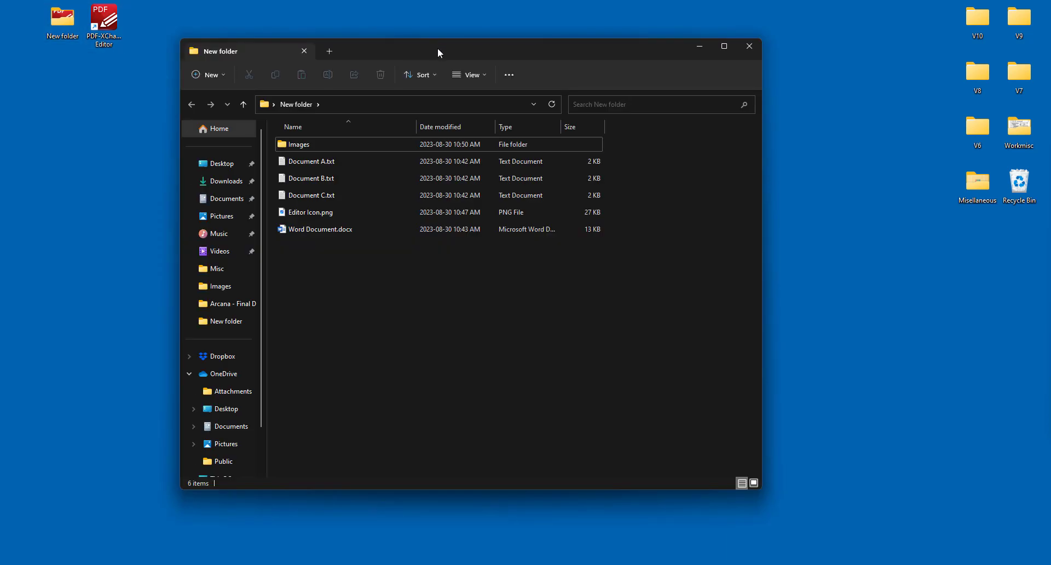
left_click_drag(441, 50, 679, 74)
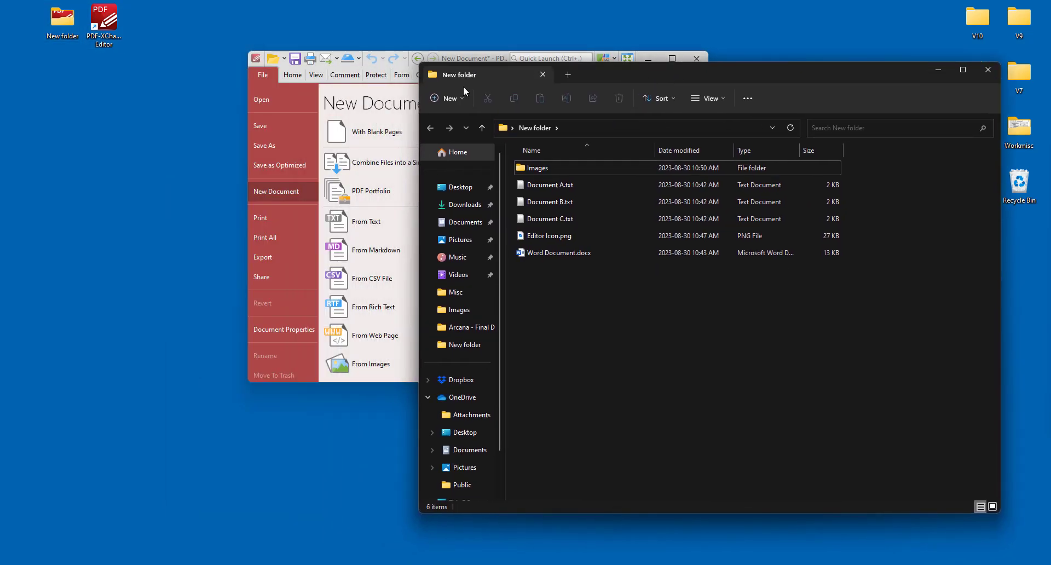
left_click(385, 103)
left_click_drag(463, 64, 276, 94)
Convert Document A.txt from New folder to PDF by opening it in the editor.
left_click(561, 203)
left_click(553, 185)
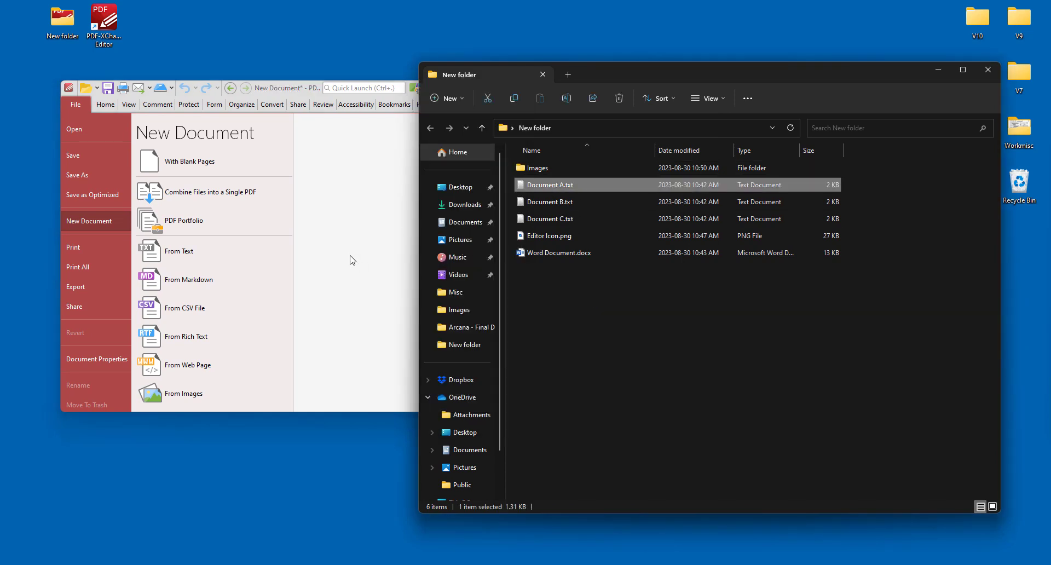
left_click_drag(351, 273, 335, 357)
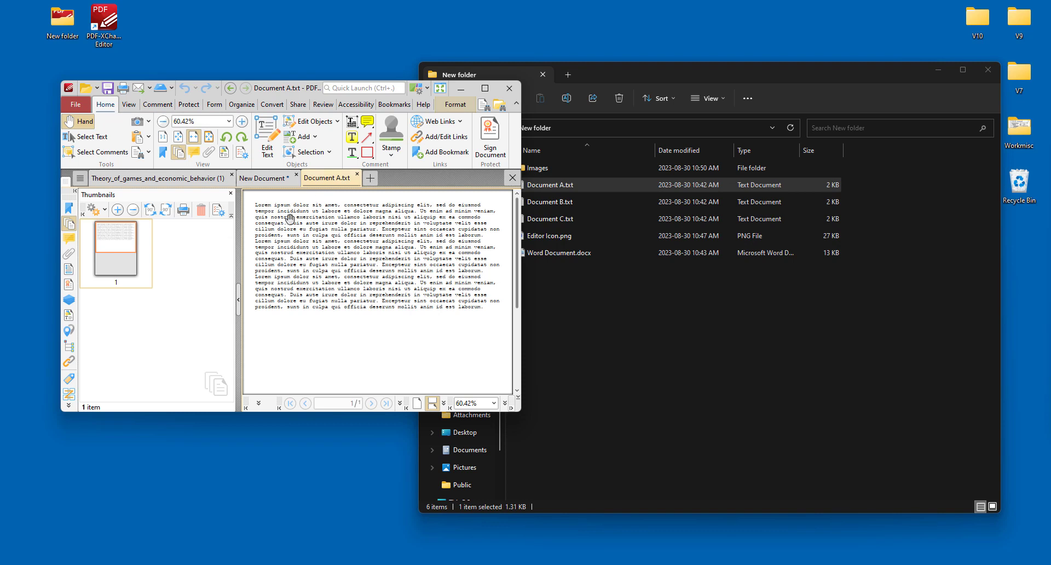
Open Word Document.docx from New folder in the editor to convert it to PDF, and close the folder window.
left_click(658, 74)
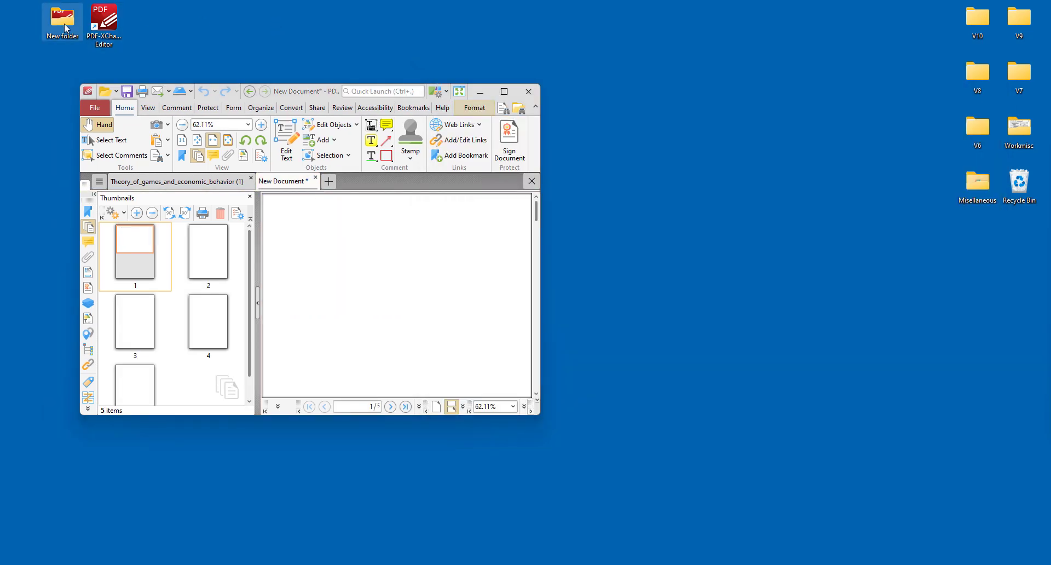
double_click(55, 24)
left_click_drag(582, 253, 325, 267)
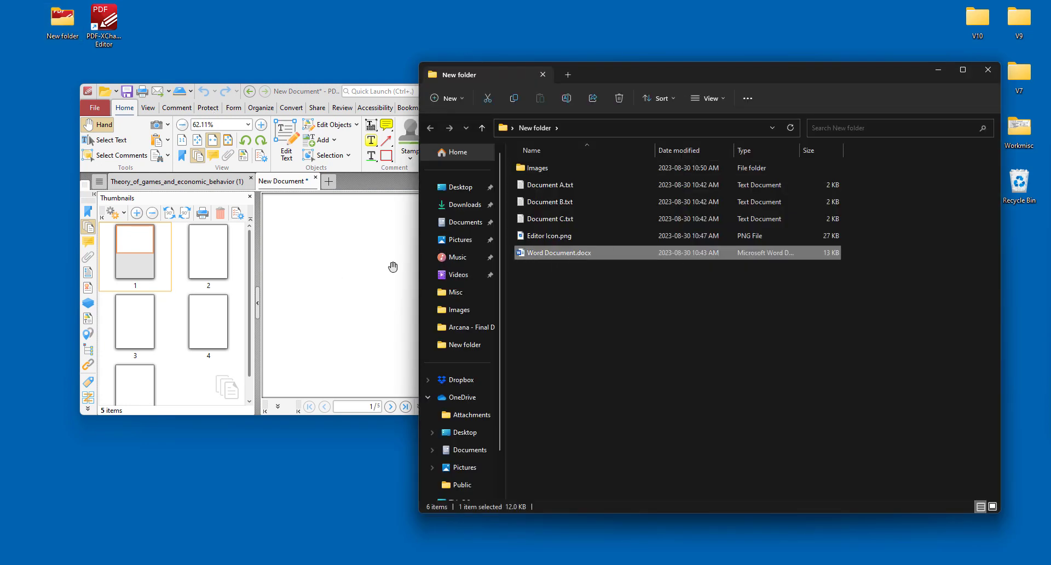
left_click(651, 324)
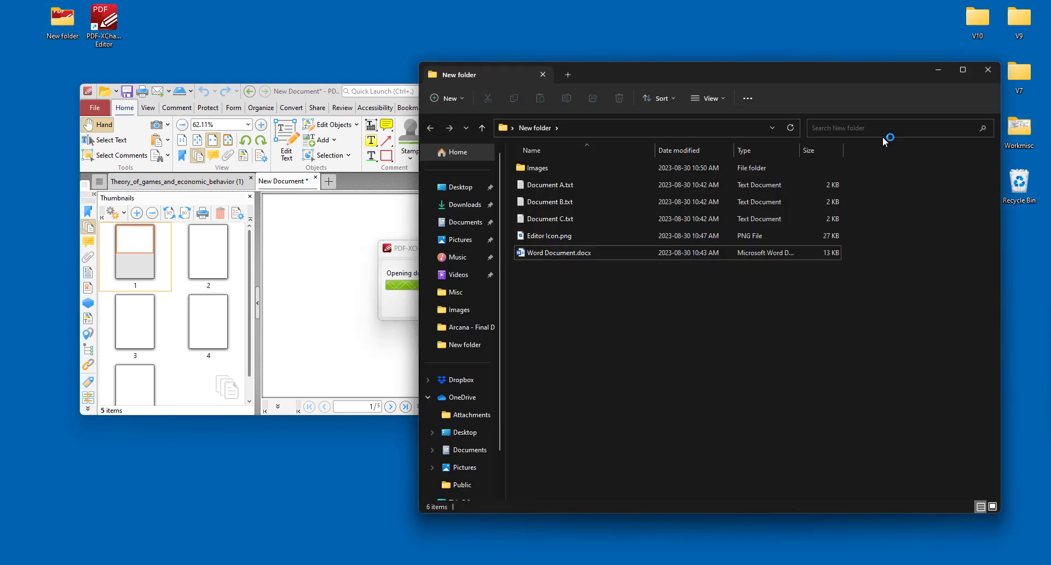
left_click(988, 69)
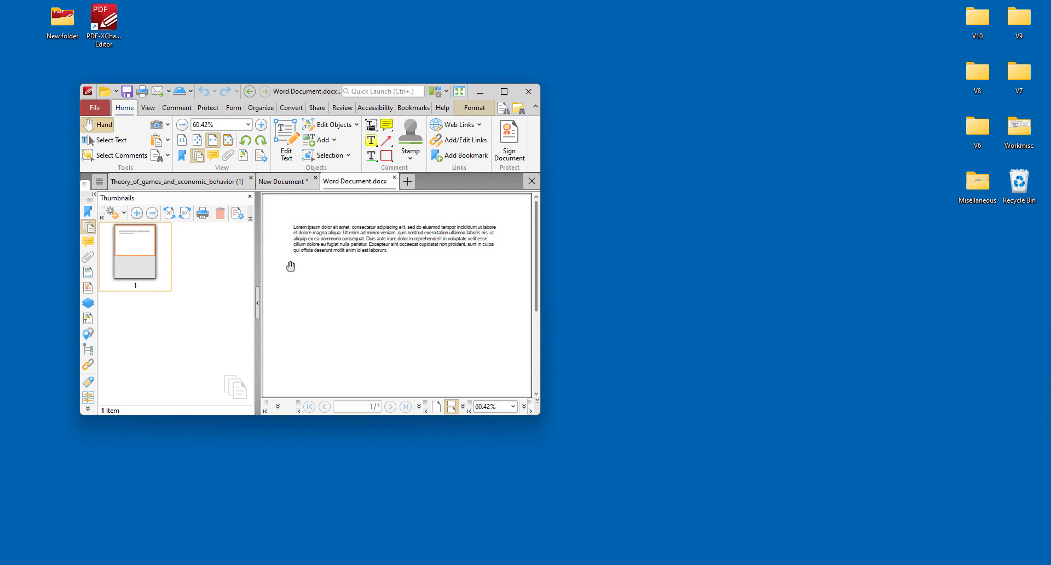
left_click(108, 107)
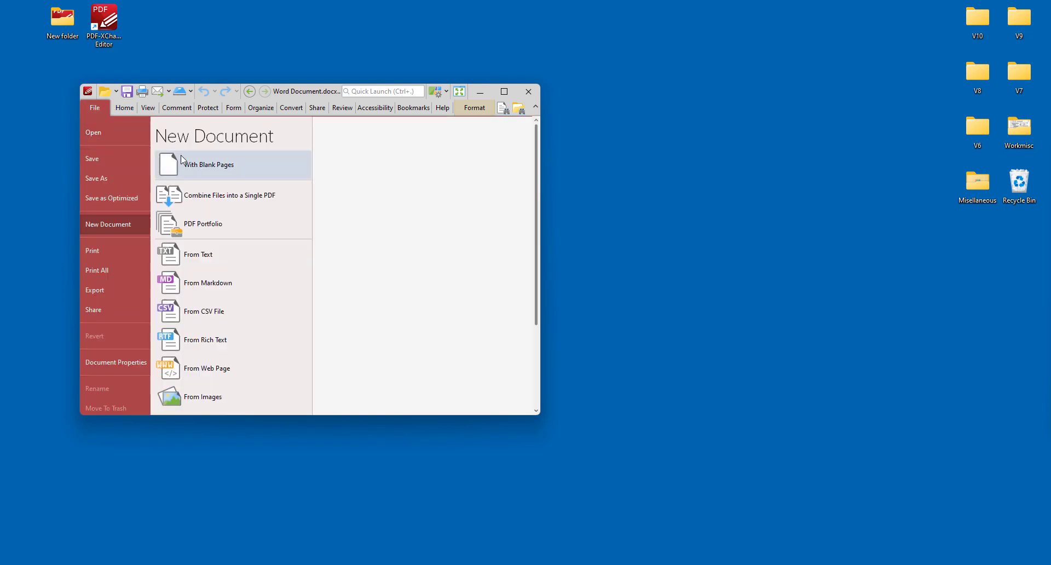
scroll(225, 274, "down", 2)
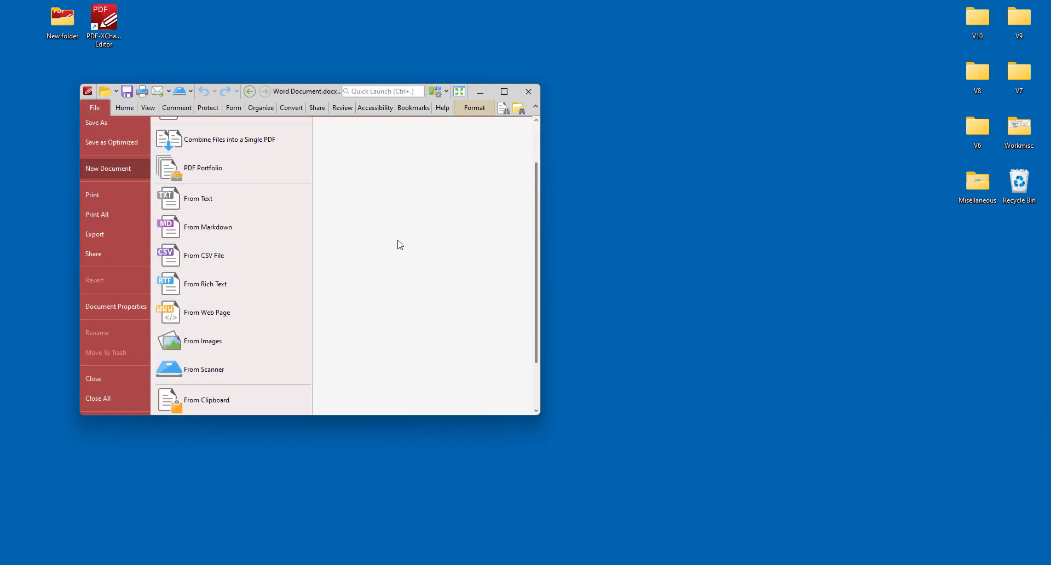
scroll(376, 202, "up", 3)
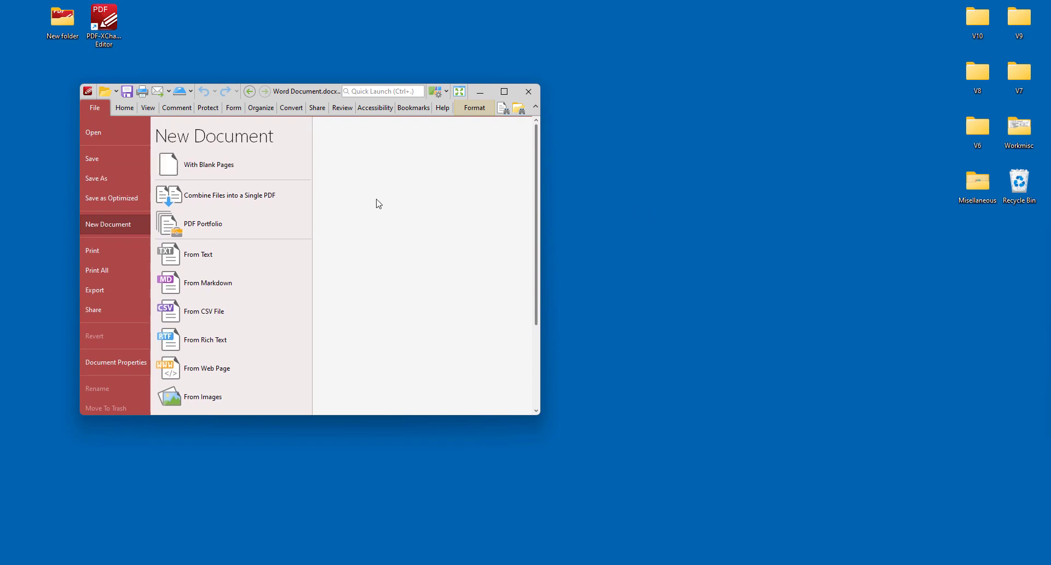
left_click(125, 109)
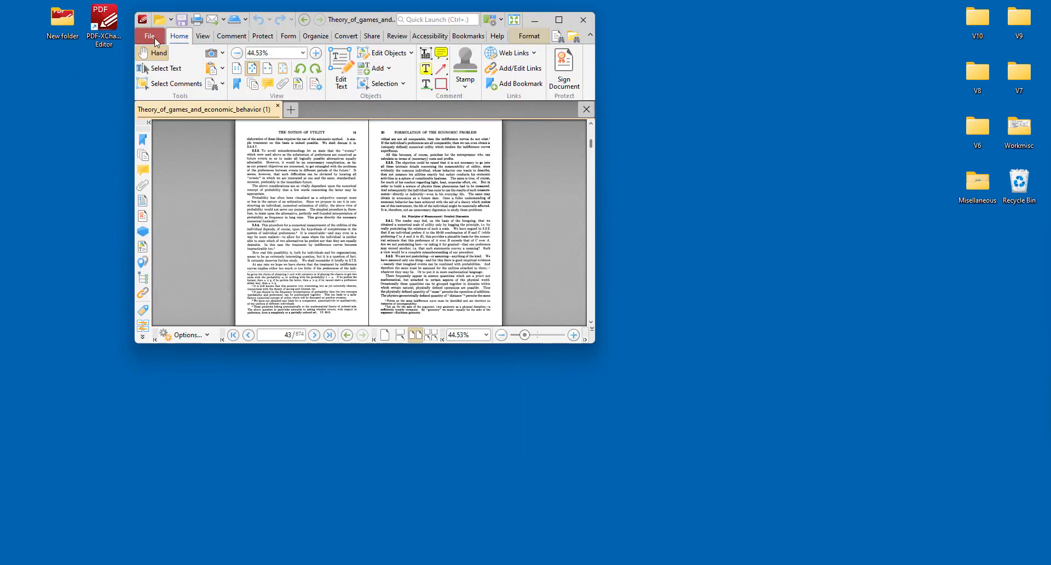
Start combining files into a single new PDF and place the New folder window beside the Combine Files dialog.
left_click(154, 37)
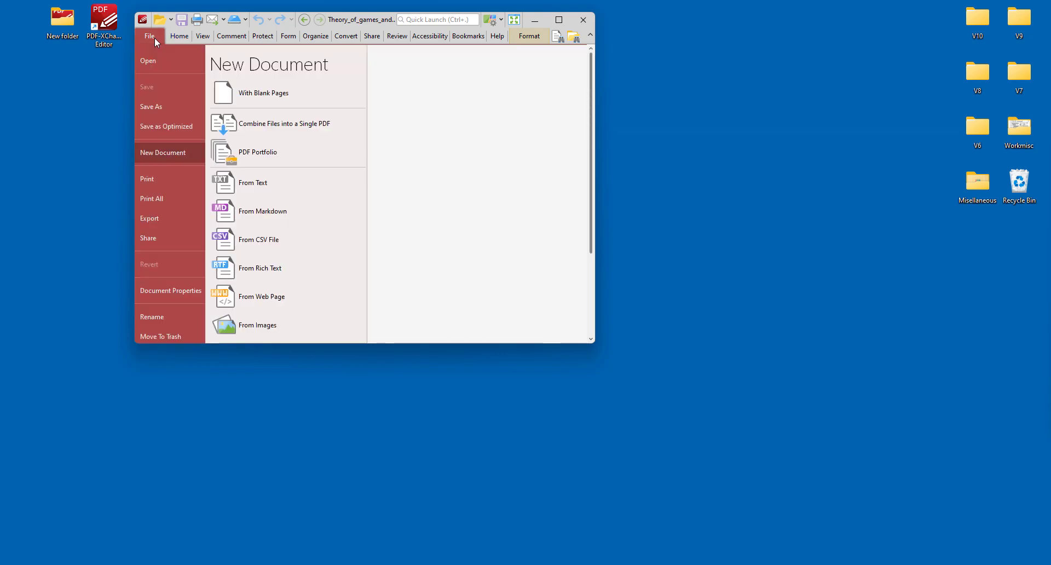
left_click(348, 124)
left_click_drag(330, 87, 344, 136)
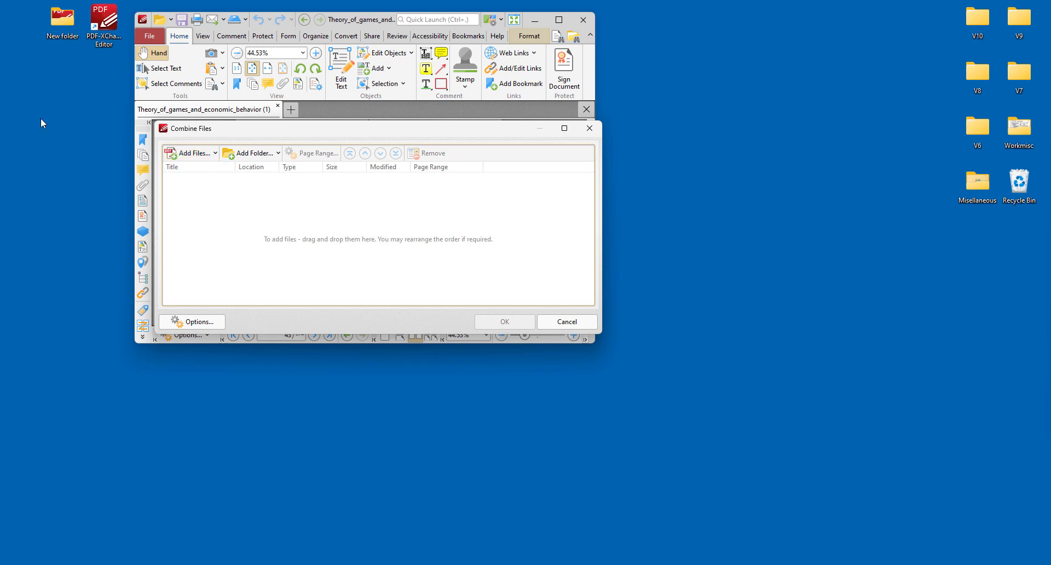
left_click(141, 20)
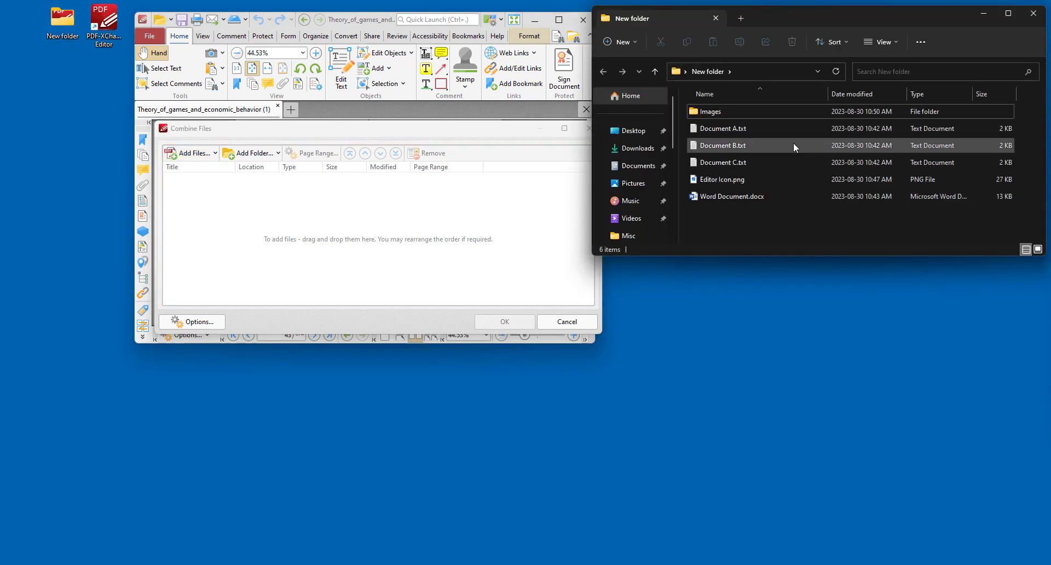
Add Document A.txt, Document B.txt, Document C.txt, Editor Icon.png and Word Document.docx to the list of files to combine.
left_click_drag(780, 129, 301, 229)
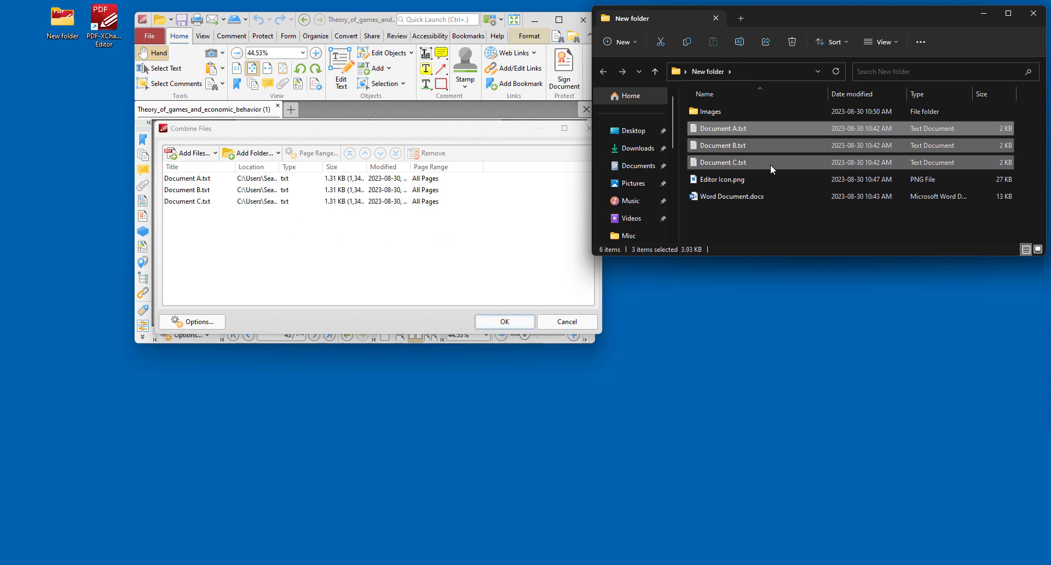
left_click_drag(734, 181, 309, 250)
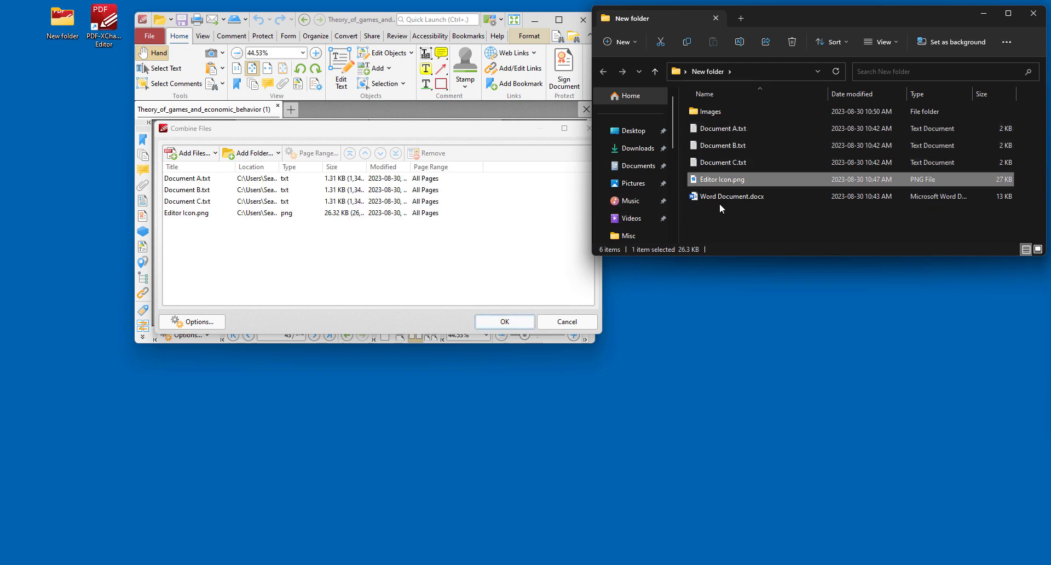
left_click_drag(720, 202, 368, 240)
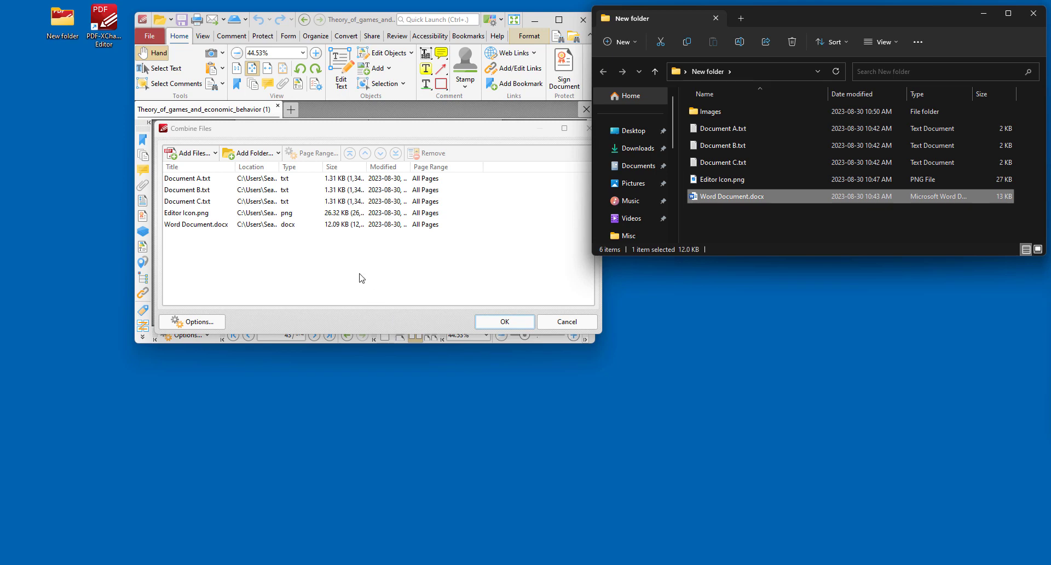
Review the options for combining comments, form fields and bookmarks, and the page range settings of Editor Icon.png.
left_click(218, 324)
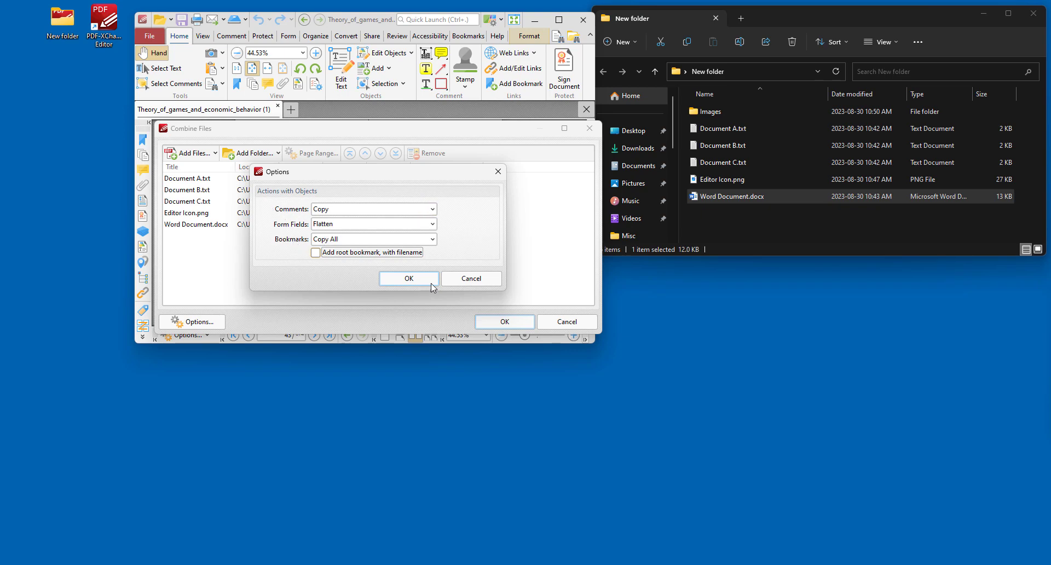
left_click(409, 278)
left_click(187, 213)
left_click(312, 152)
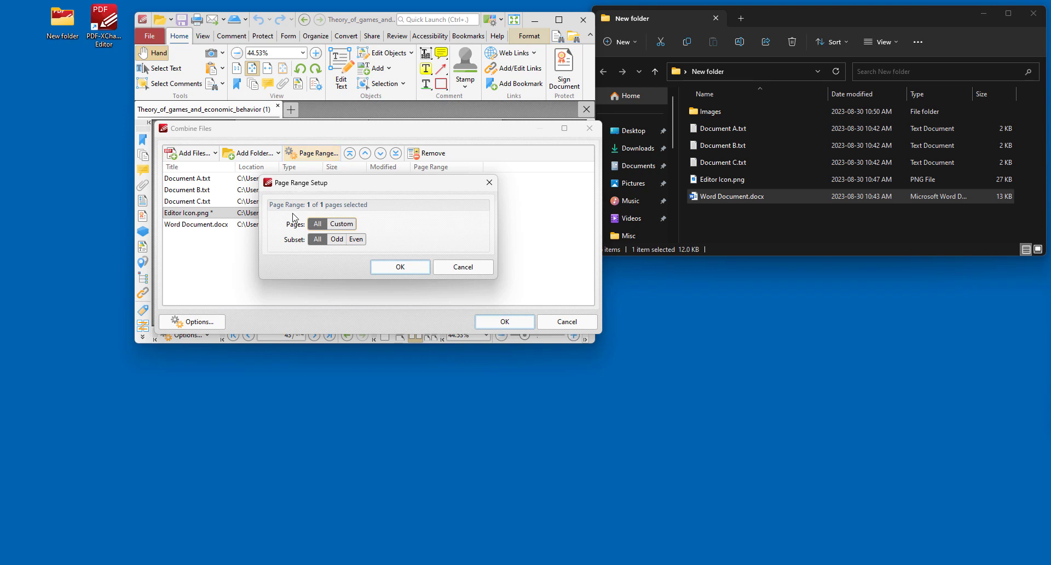
left_click(457, 267)
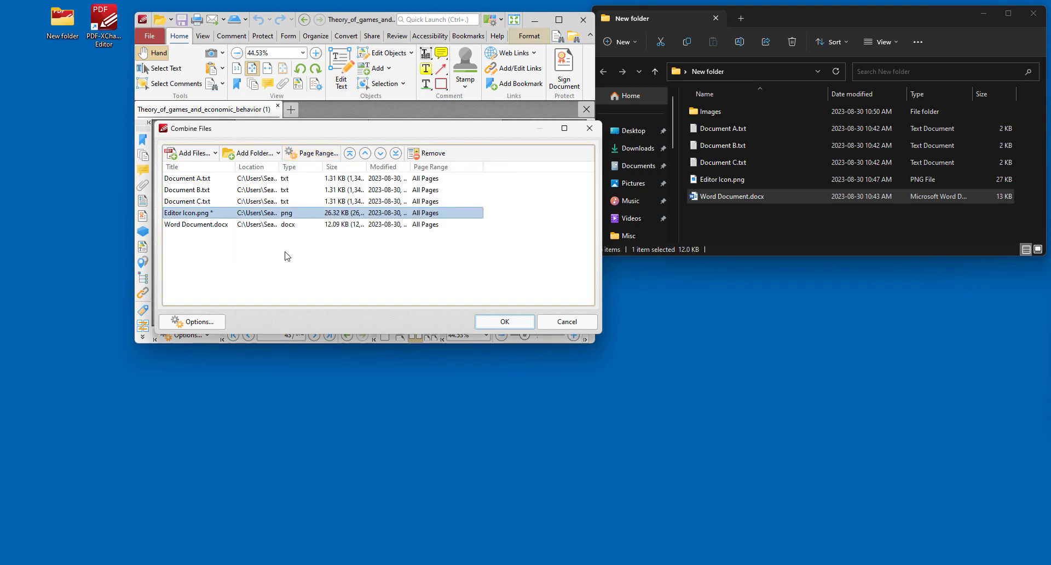
Combine the listed files into one new PDF, look over its page thumbnails and close it without saving.
left_click(274, 151)
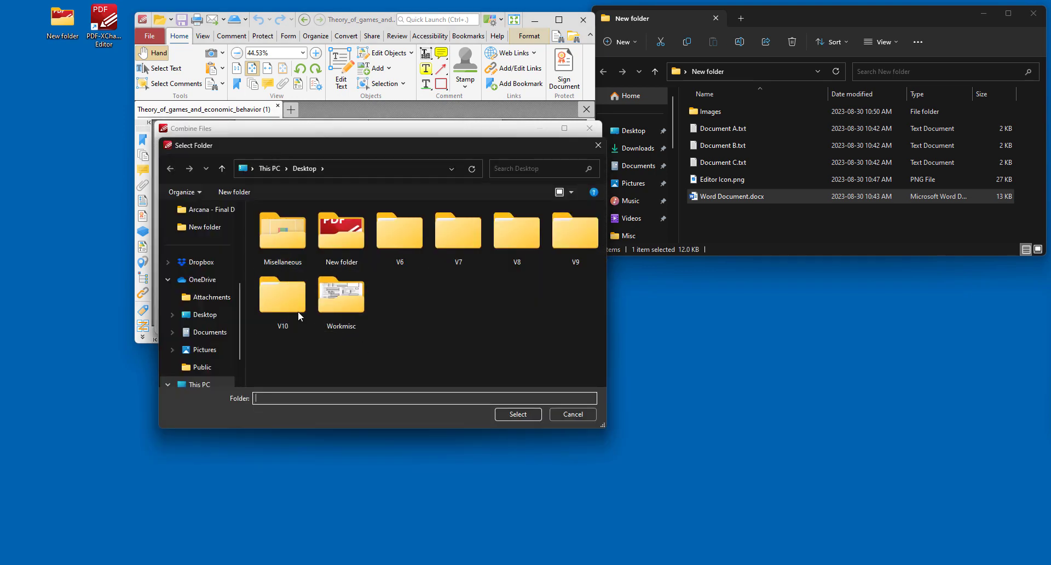
left_click(597, 146)
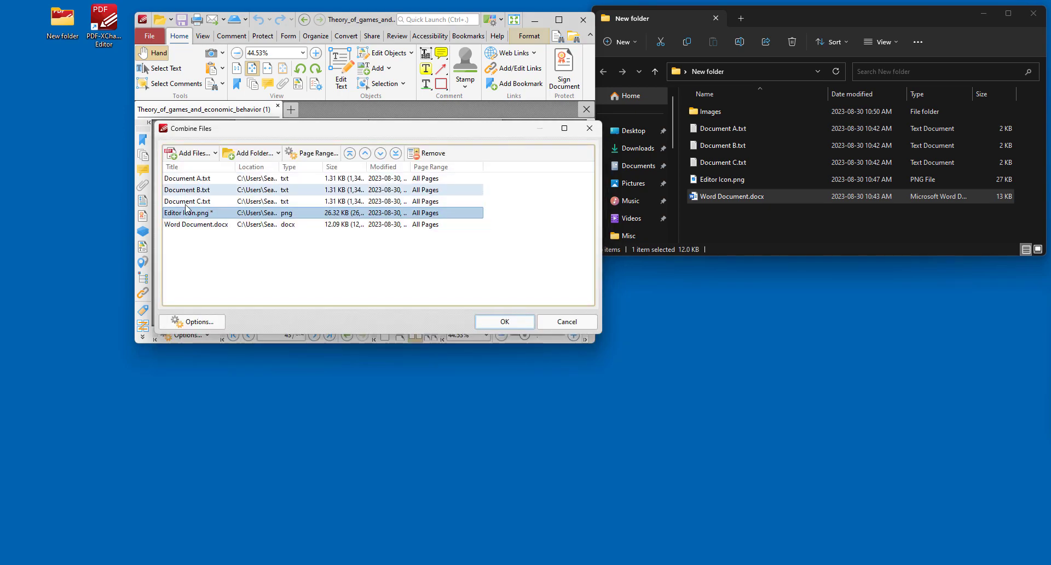
left_click(492, 323)
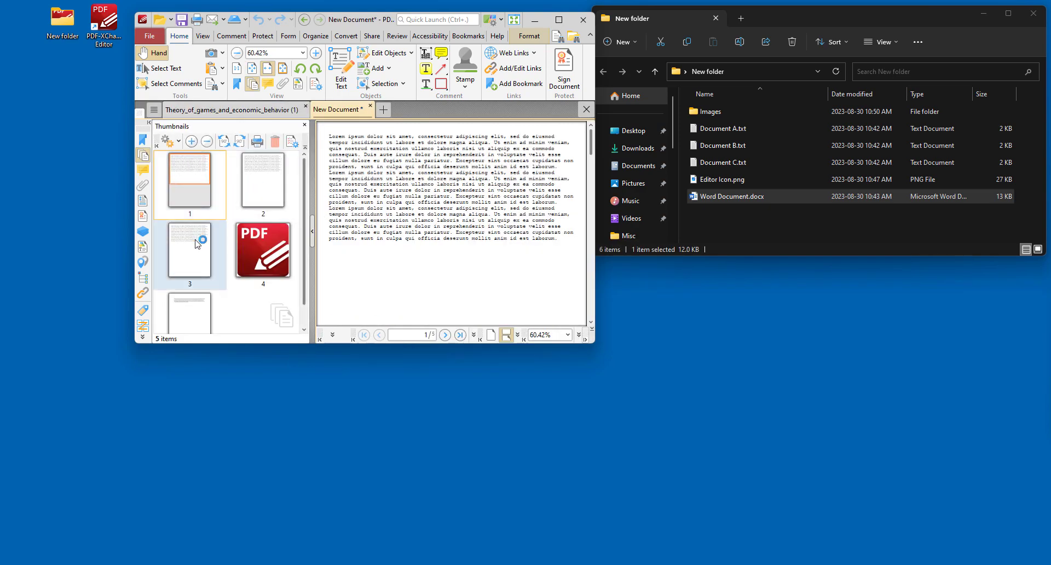
scroll(191, 269, "down", 1)
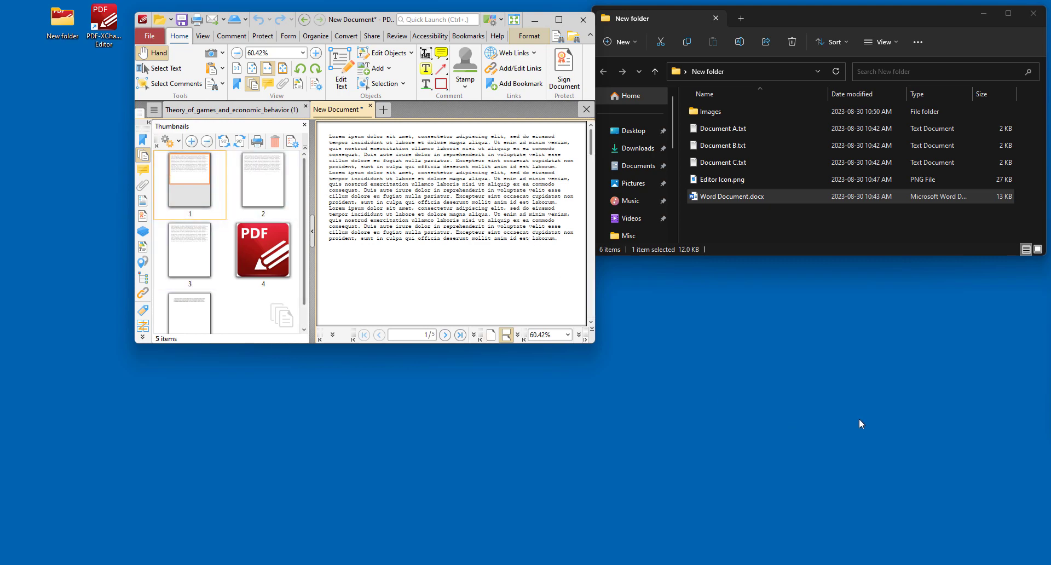
key("ctrl+w")
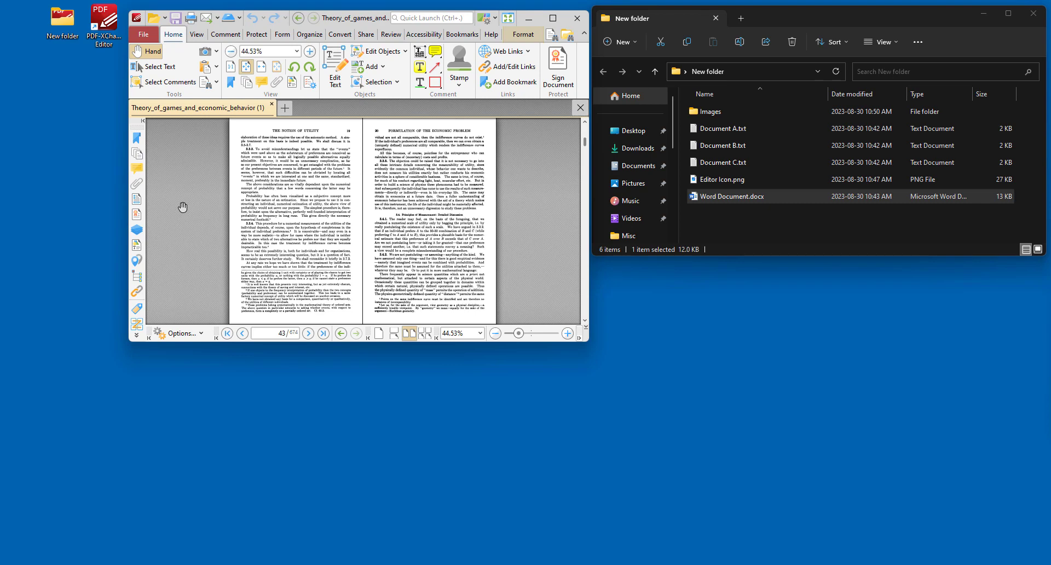
Start creating a PDF from text files and add Document A.txt, Document B.txt and Document C.txt to the list.
left_click(147, 36)
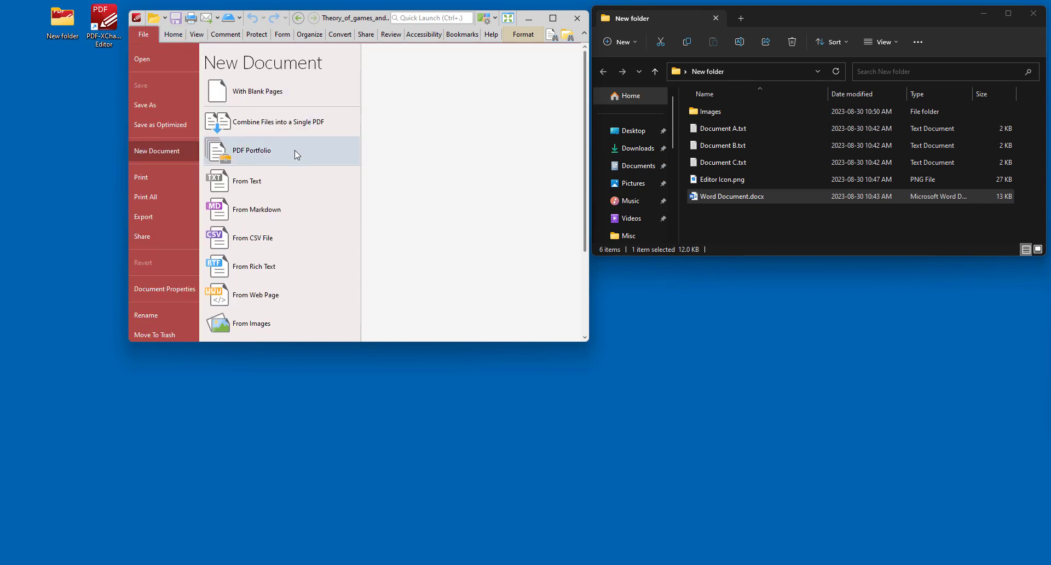
left_click(284, 183)
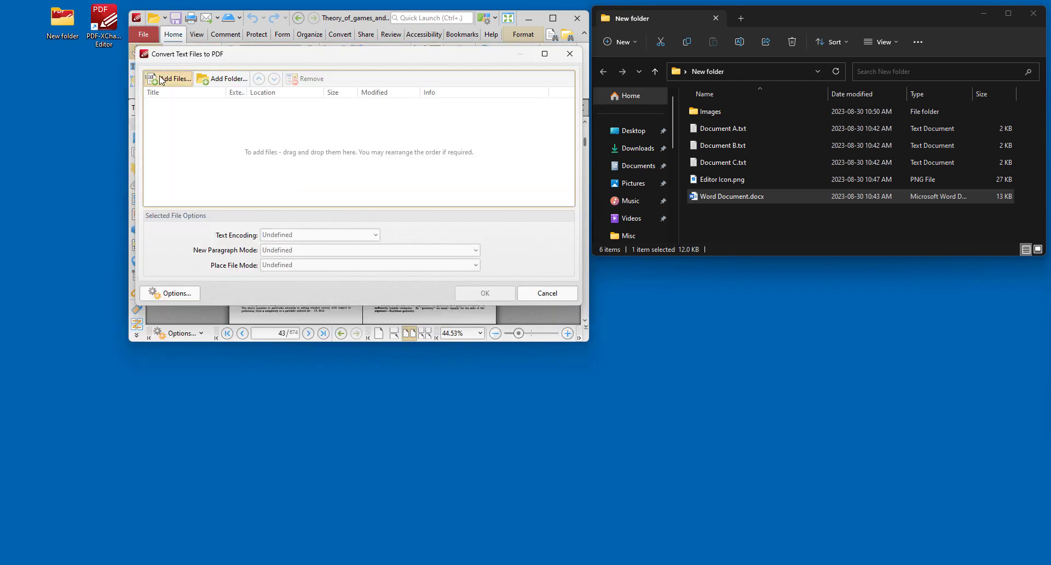
left_click(161, 80)
left_click(271, 202)
left_click(271, 167, "shift")
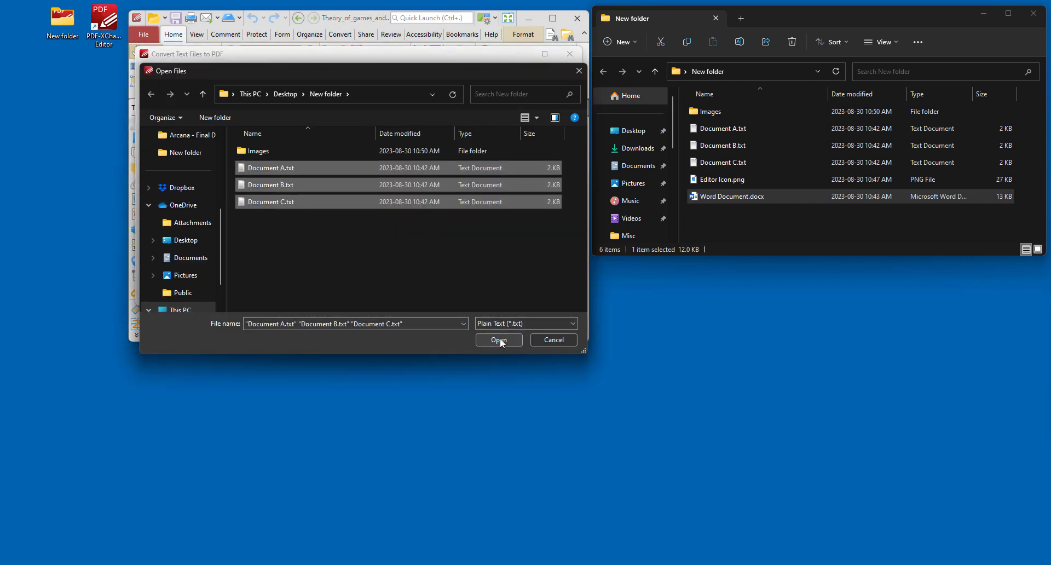
left_click(499, 340)
Review the text conversion options for new pages and text format, including the font and paragraph settings.
left_click(185, 298)
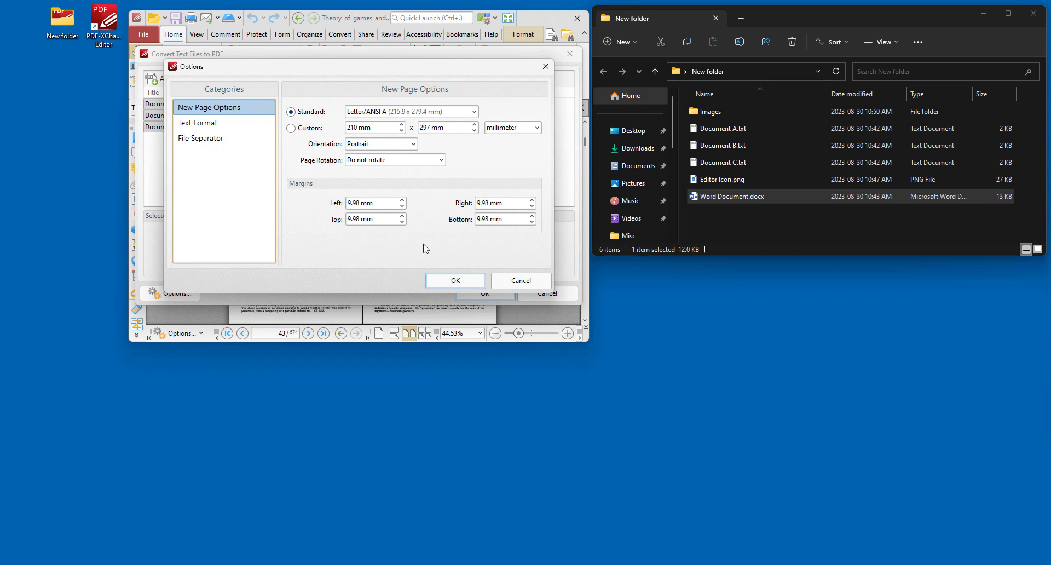
left_click(203, 132)
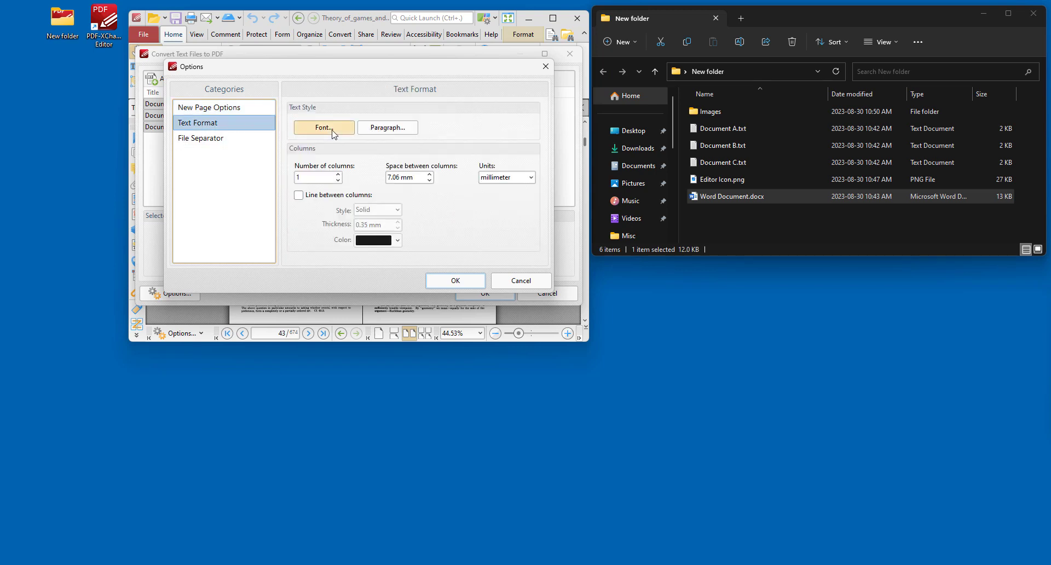
left_click(324, 128)
left_click(524, 63)
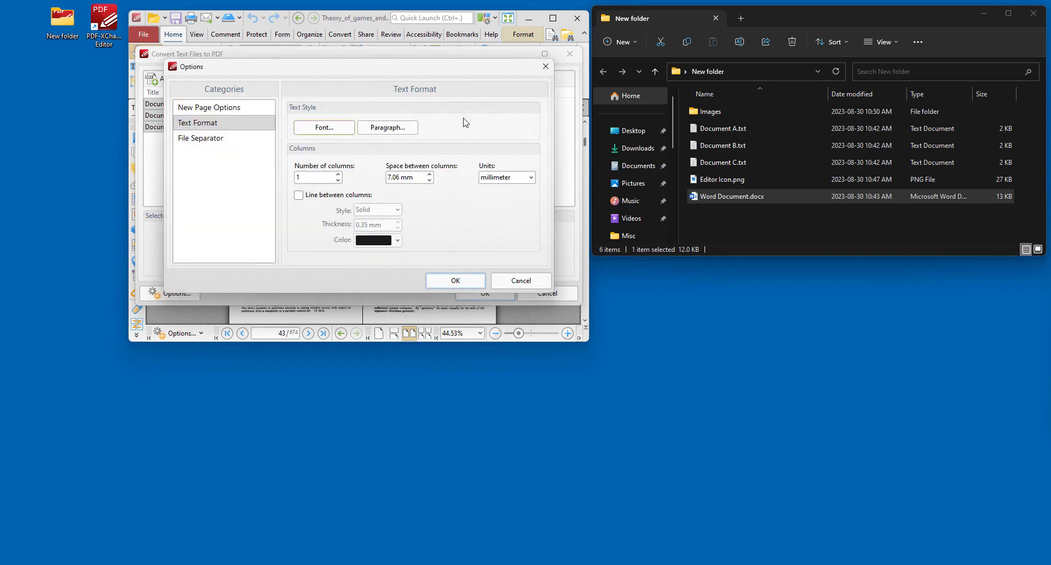
left_click(415, 130)
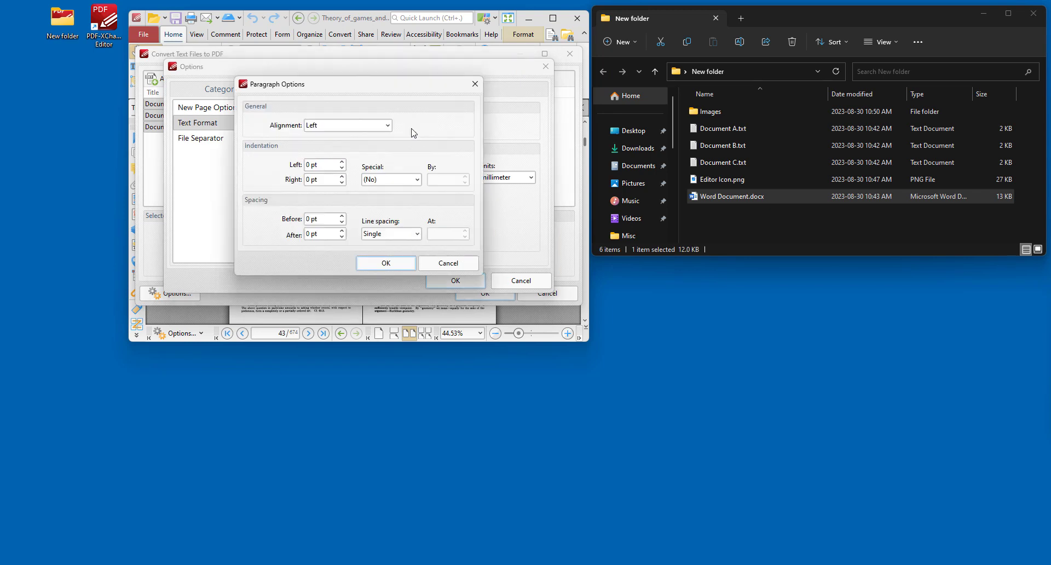
left_click(447, 264)
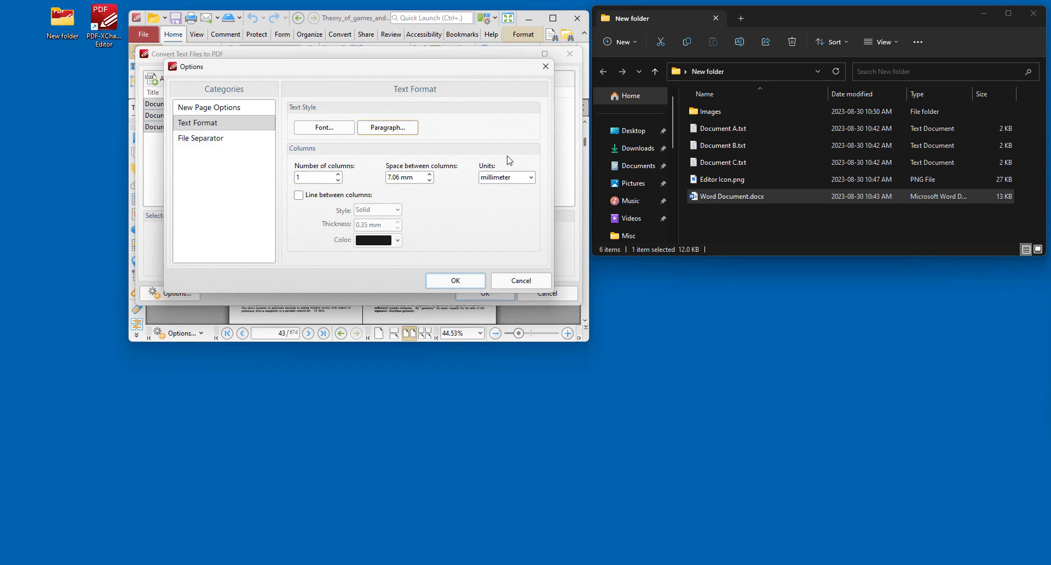
Try showing a title in the file separator options, and cancel the text-to-PDF conversion.
left_click(237, 144)
left_click(236, 143)
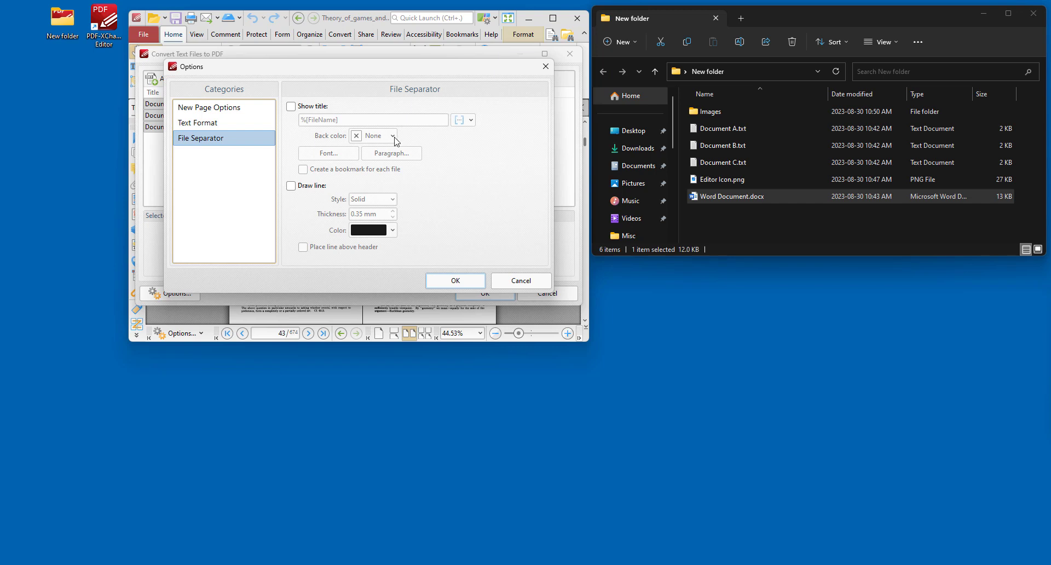
left_click(291, 106)
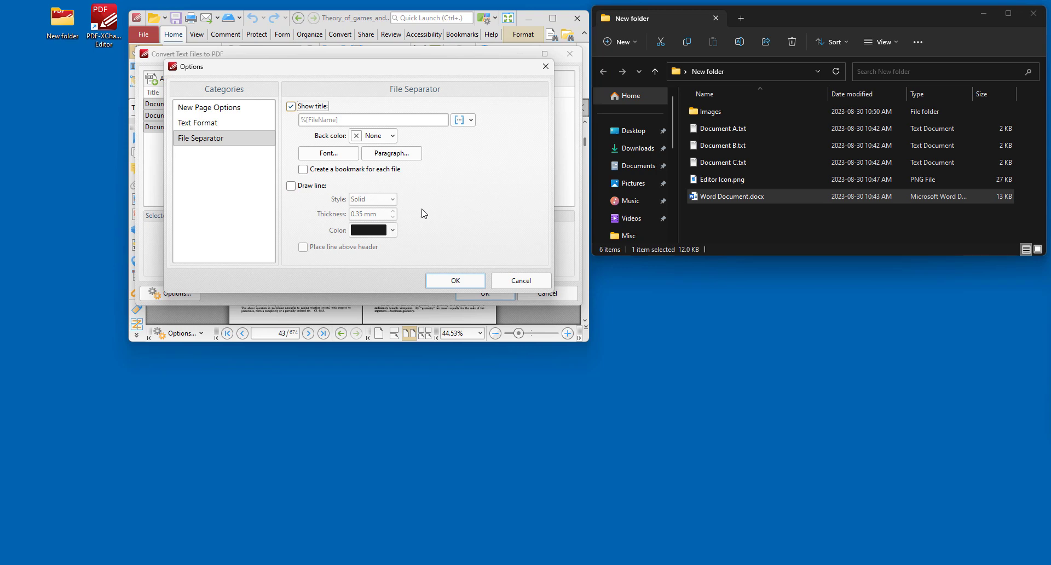
left_click(510, 280)
left_click(526, 292)
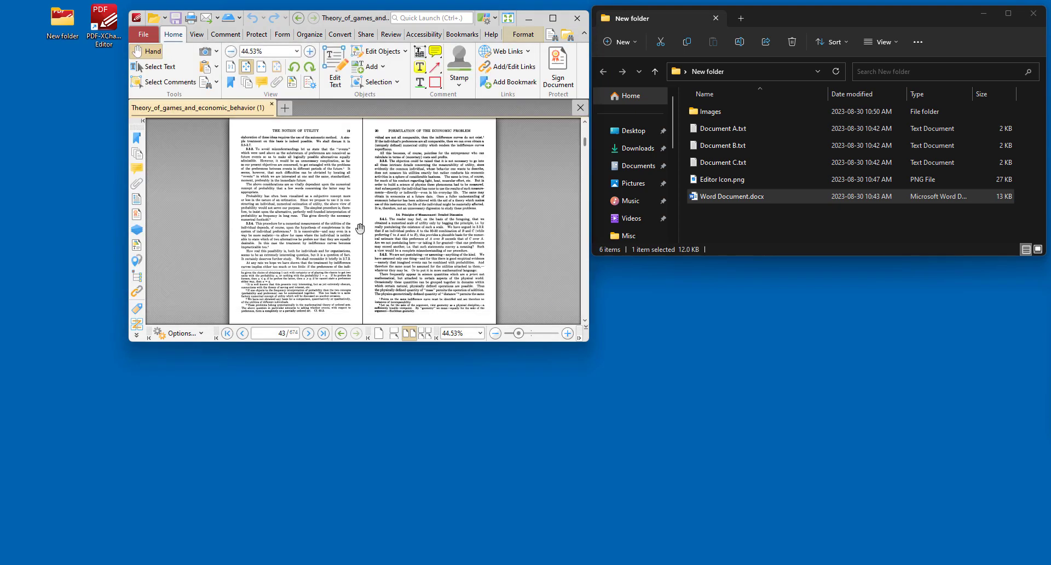
Start creating a PDF from images and add Editor Icon.png from New folder to the list.
left_click(143, 34)
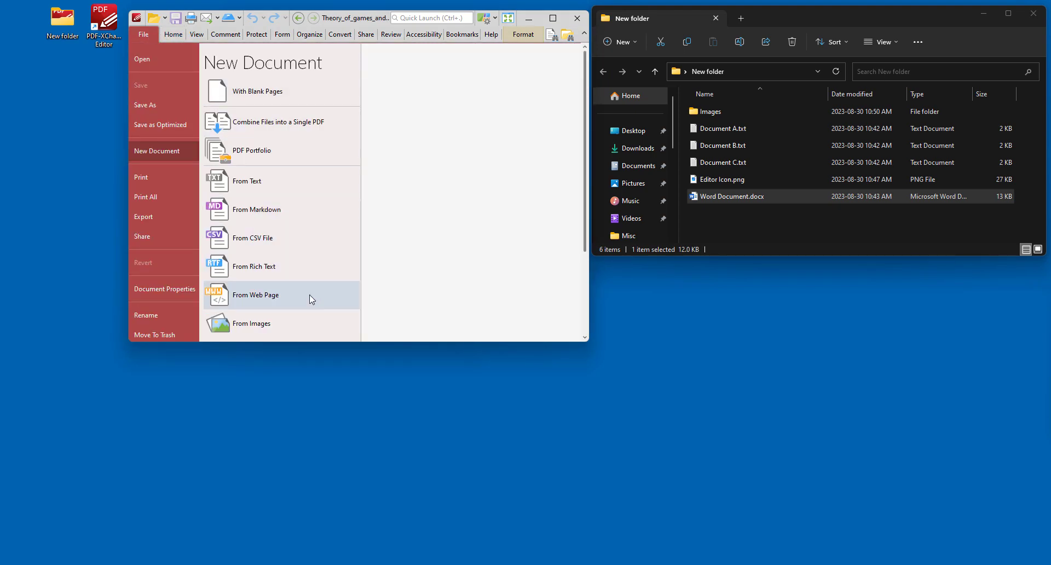
left_click(305, 324)
left_click(176, 102)
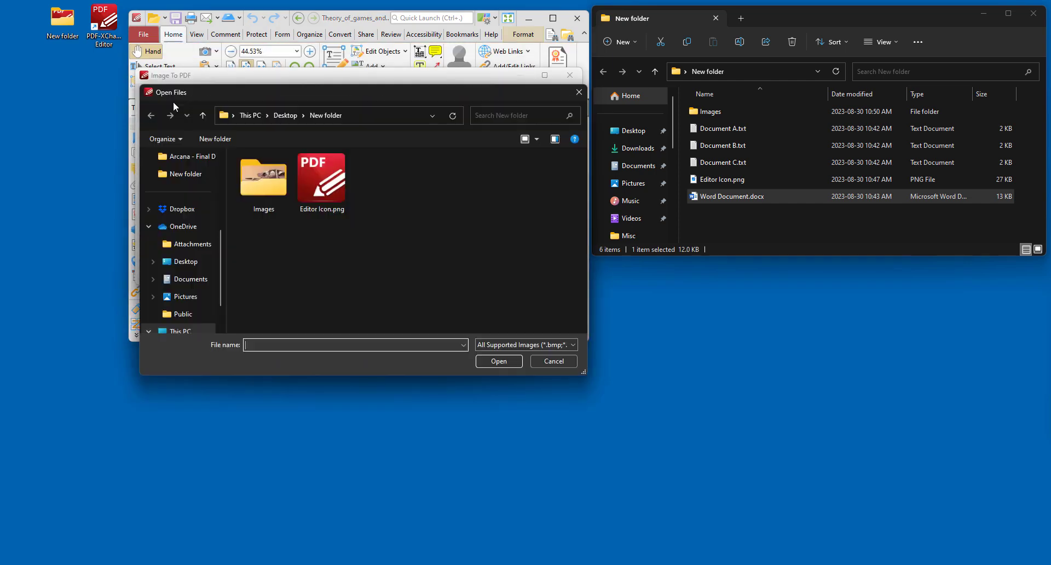
double_click(325, 192)
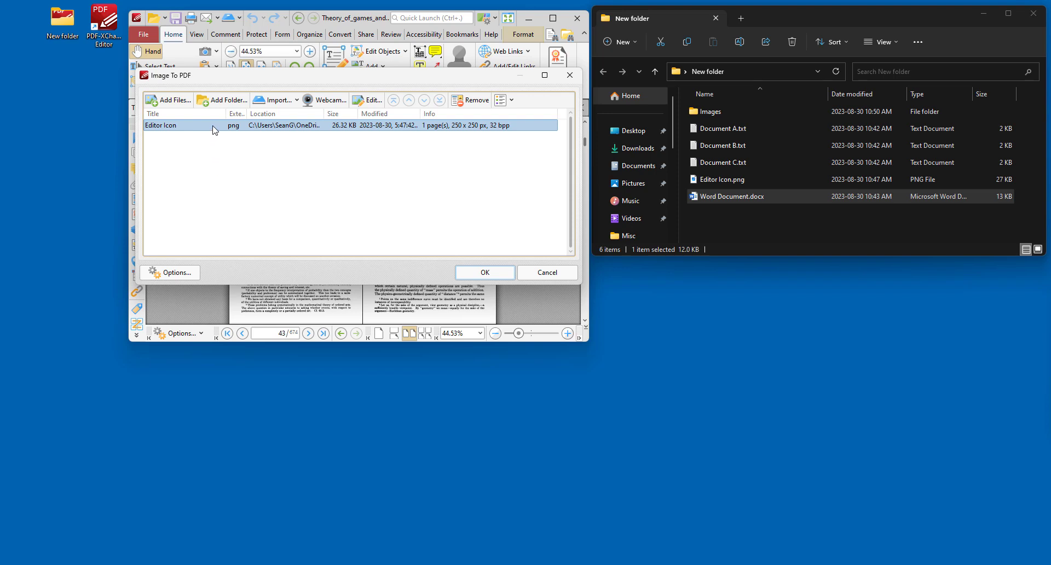
Review the image conversion options for new pages, layout, labels, processing, compression and post-processing without changing them.
left_click(179, 269)
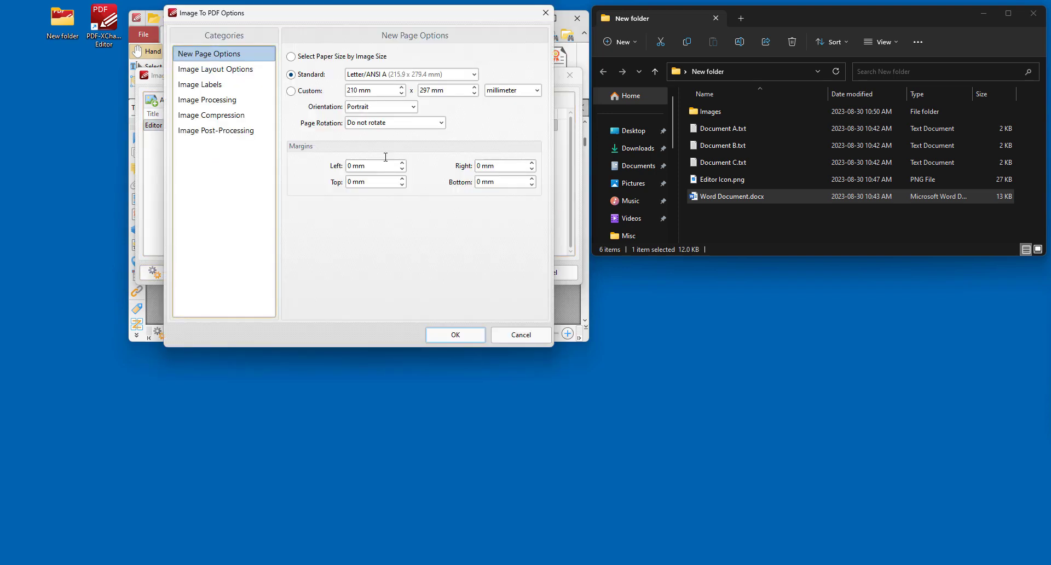
left_click_drag(346, 17, 360, 64)
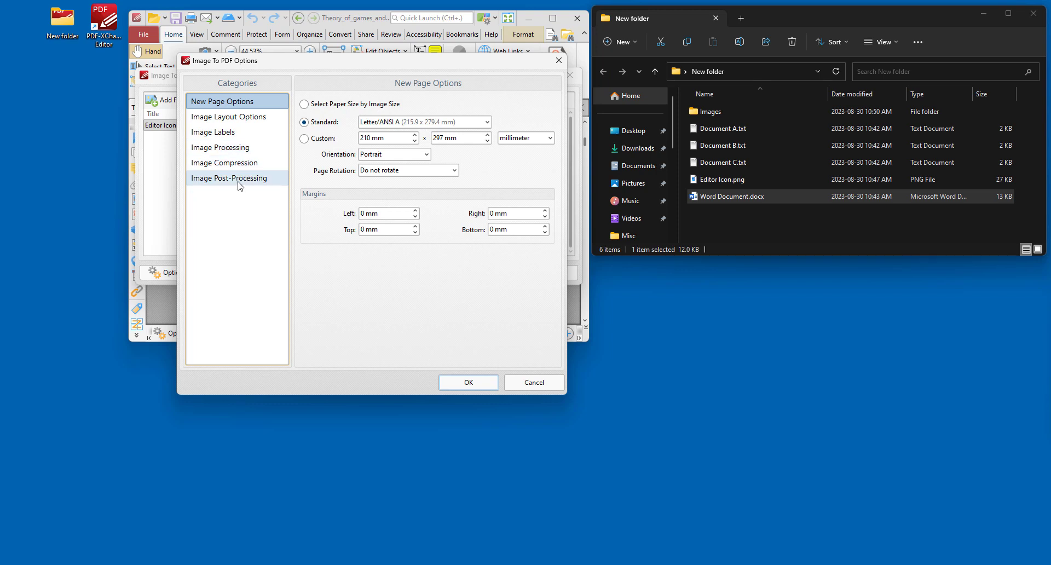
left_click(239, 116)
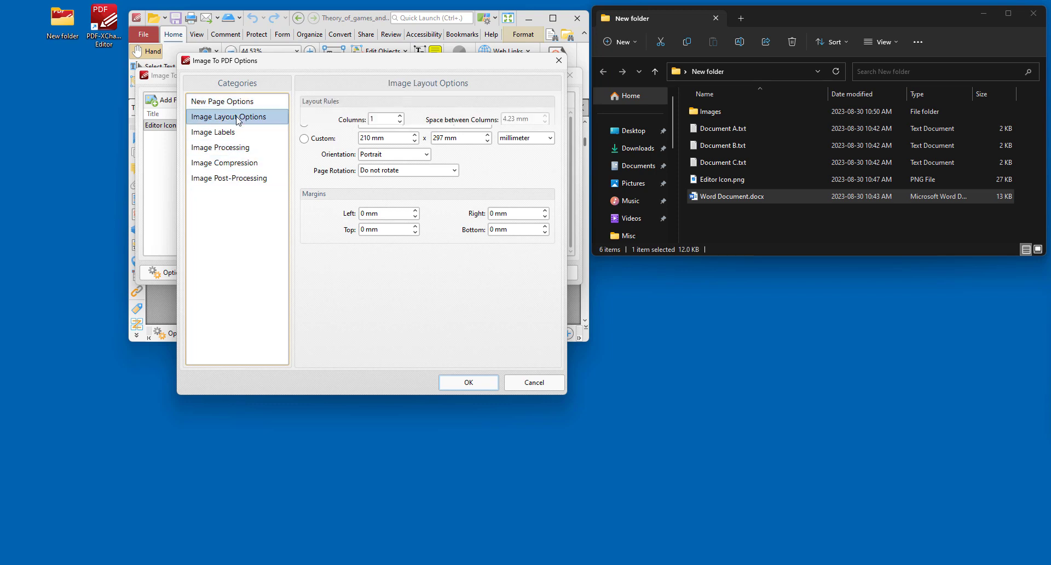
left_click(217, 137)
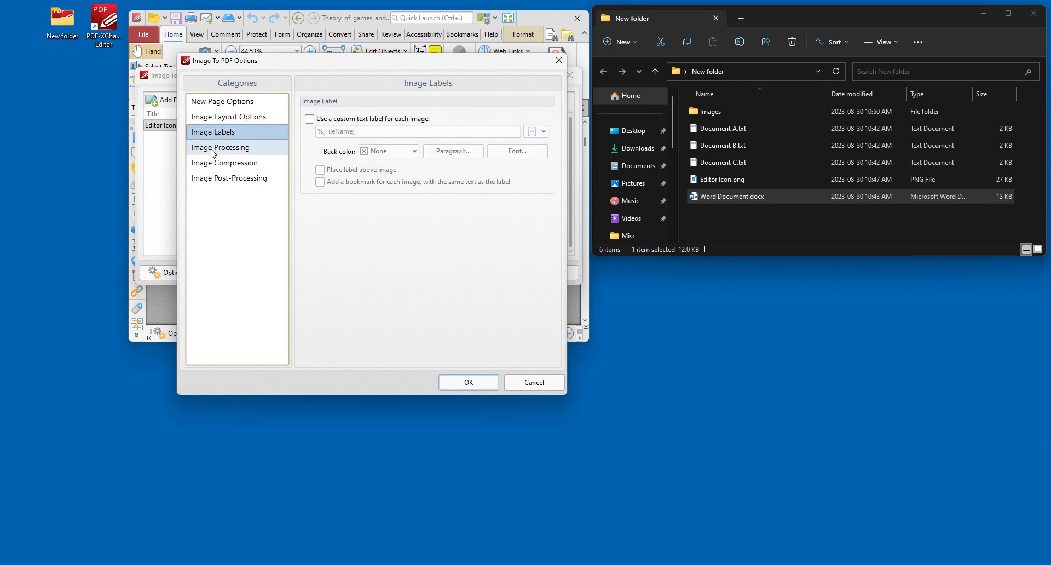
left_click(212, 151)
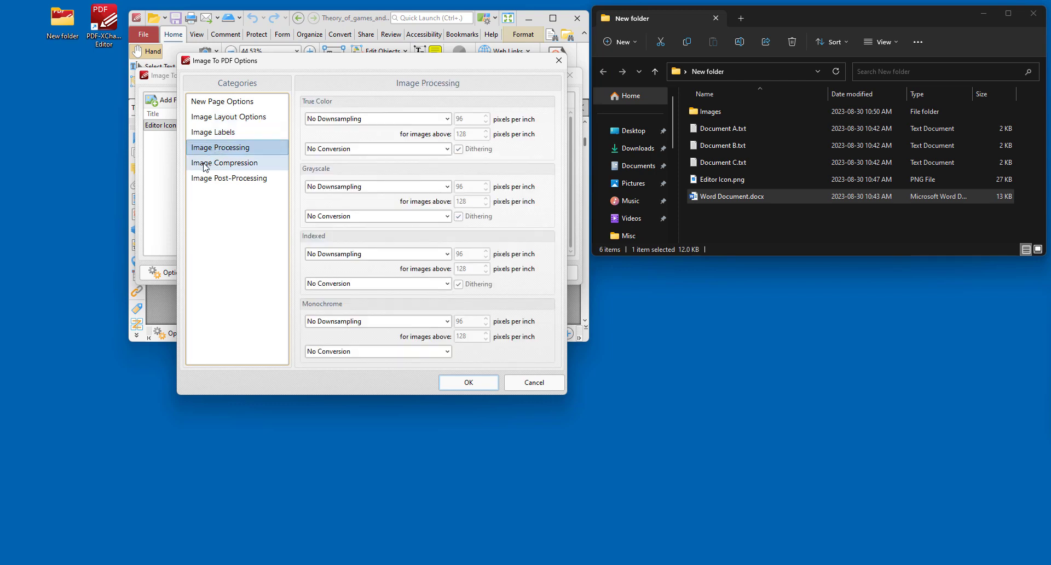
left_click(205, 167)
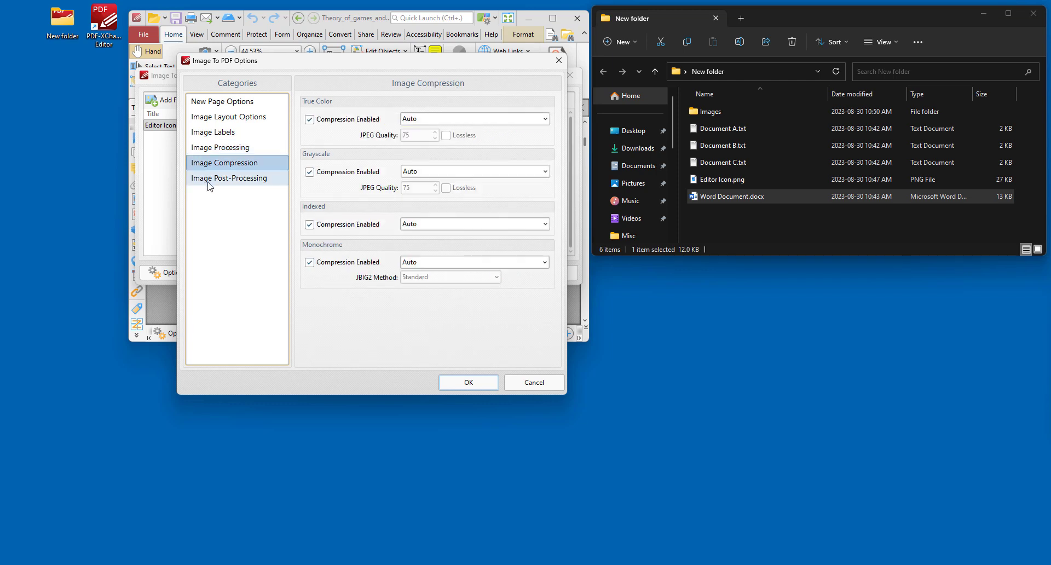
left_click(219, 178)
key("Escape")
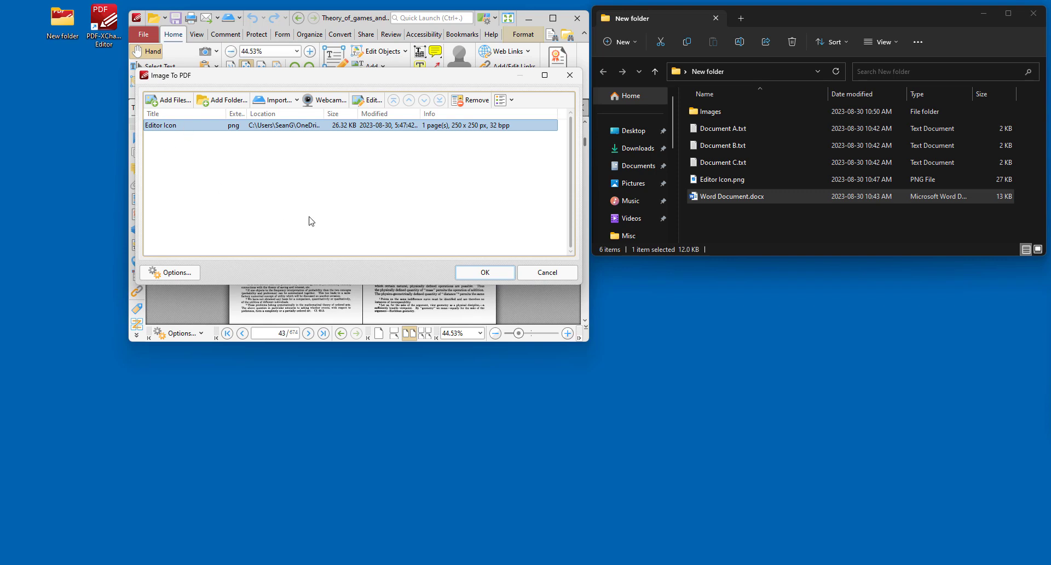
Convert Editor Icon.png to a new PDF, view the whole page and close the document.
left_click(481, 275)
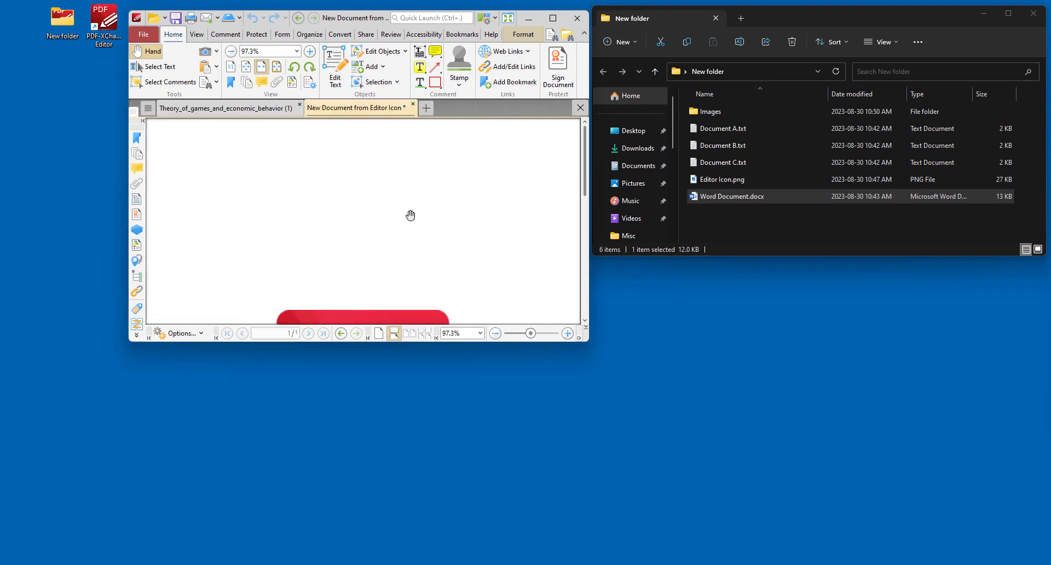
scroll(409, 215, "down", 3)
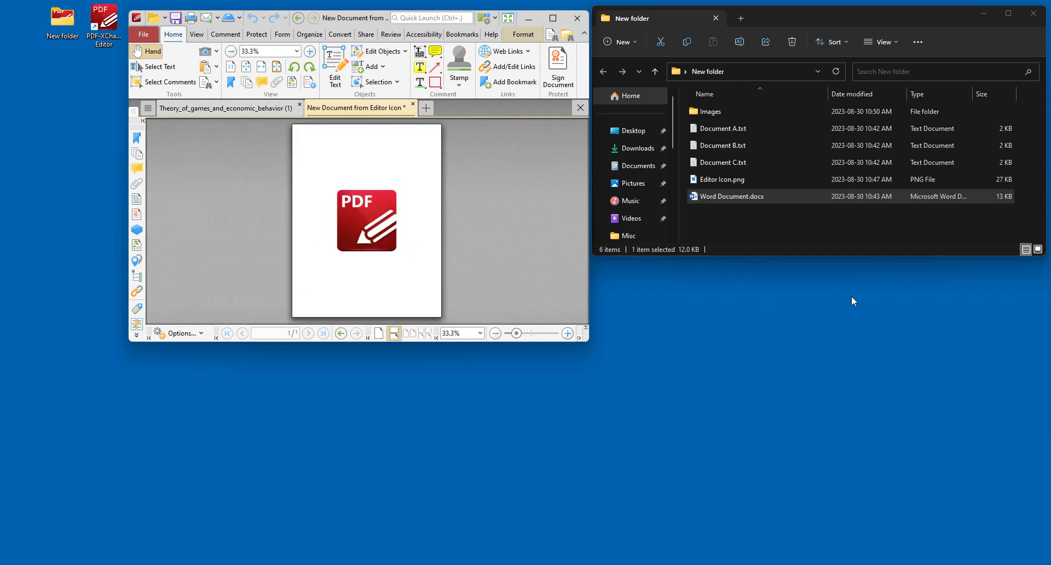
key("ctrl+w")
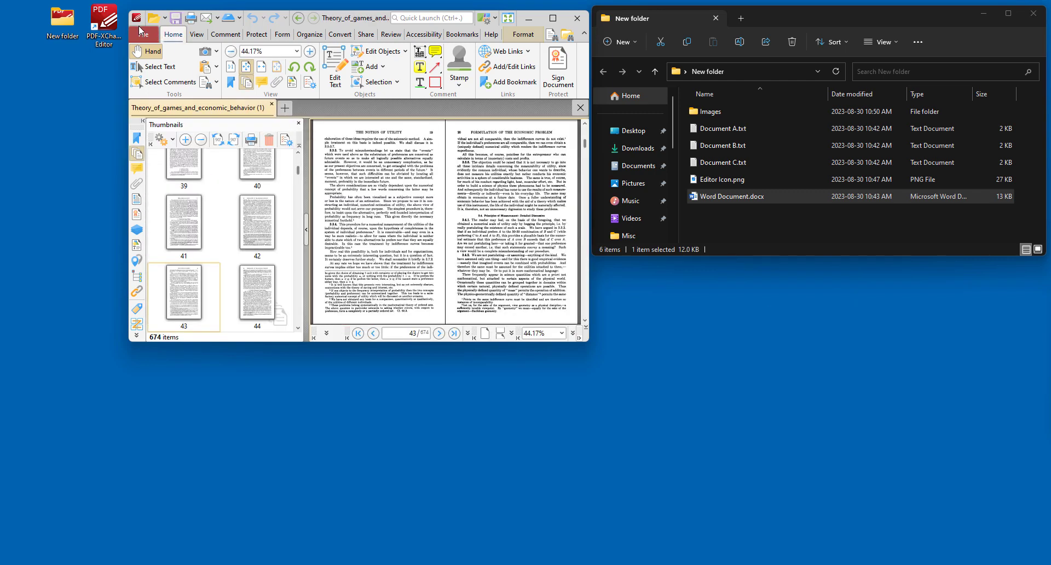
Create a new PDF portfolio from Document A.txt, Document B.txt, Document C.txt, Editor Icon.png and Word Document.docx in New folder.
left_click(156, 37)
scroll(308, 137, "down", 2)
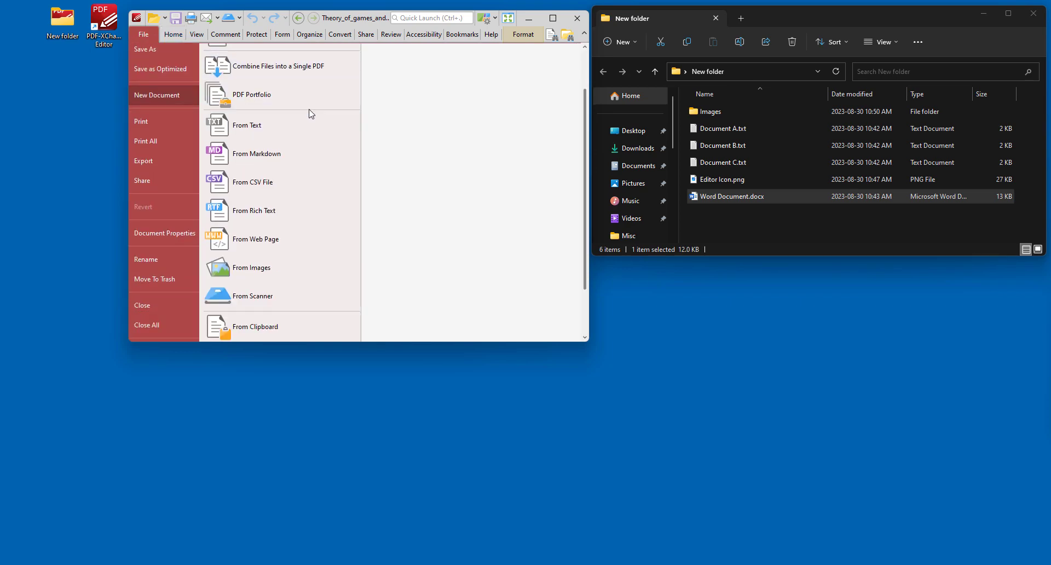
left_click(307, 106)
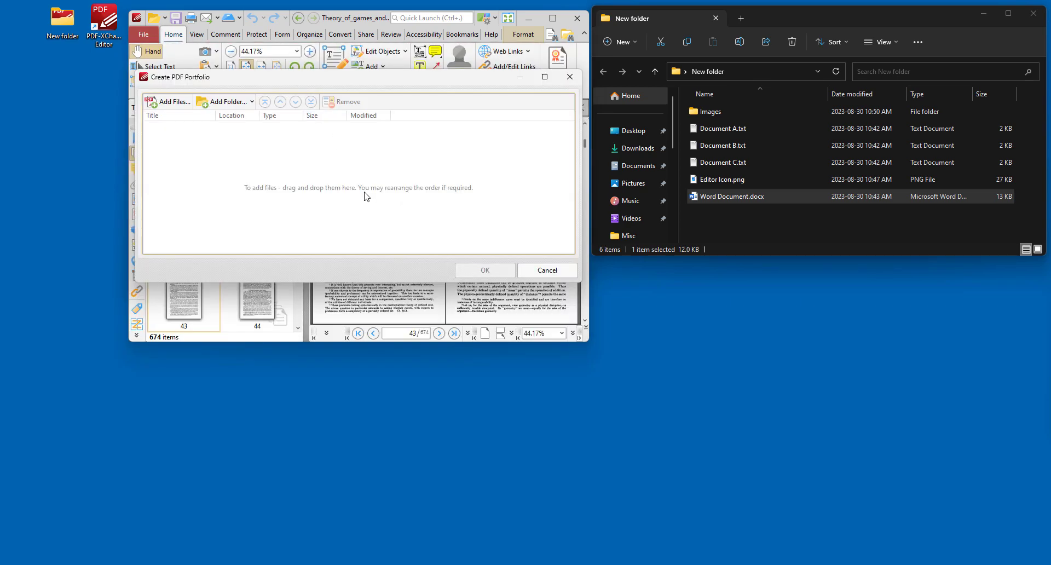
left_click(171, 102)
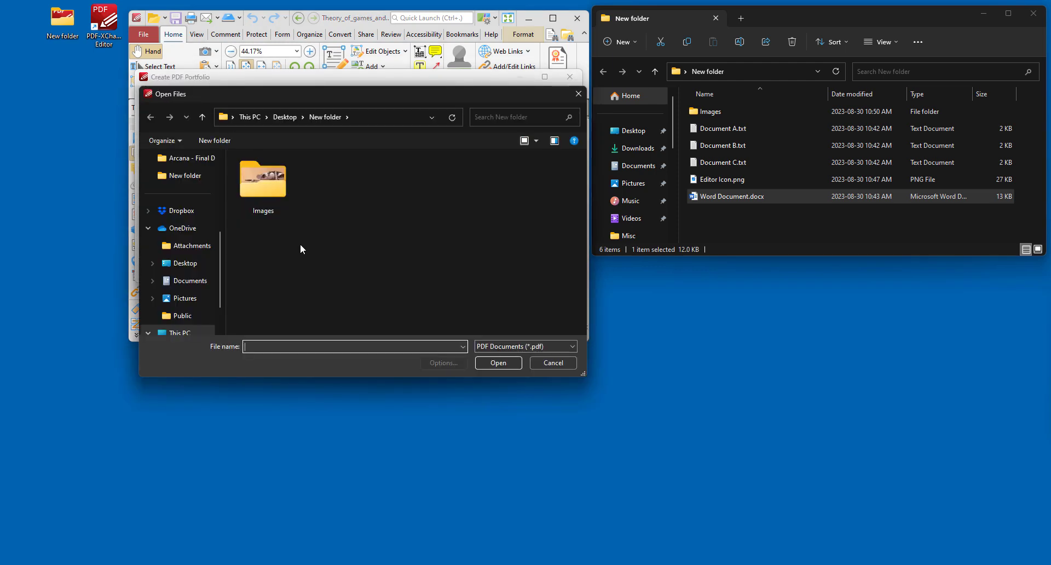
left_click(526, 346)
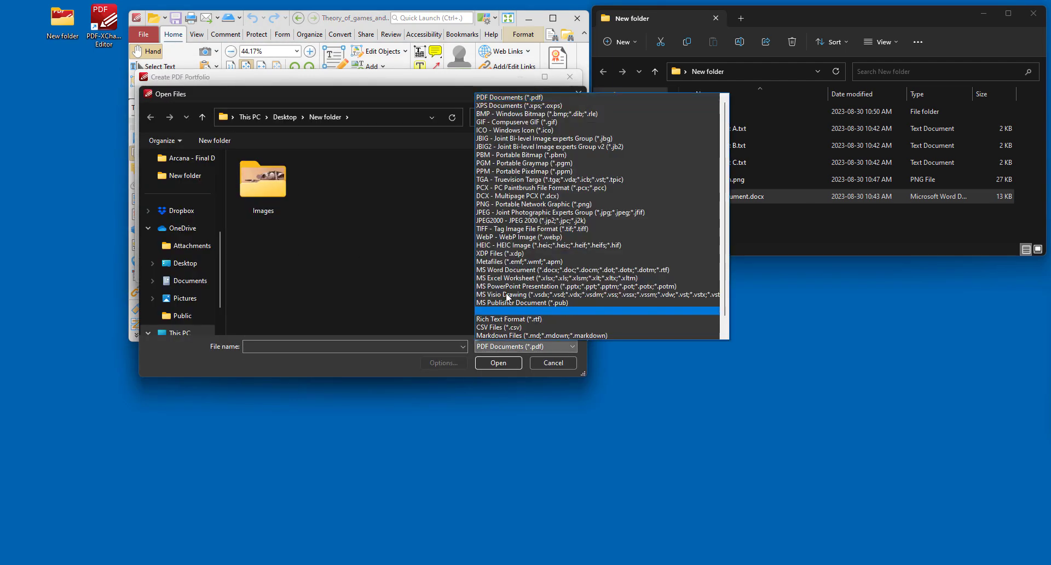
left_click(547, 179)
left_click_drag(330, 245, 572, 158)
left_click(498, 362)
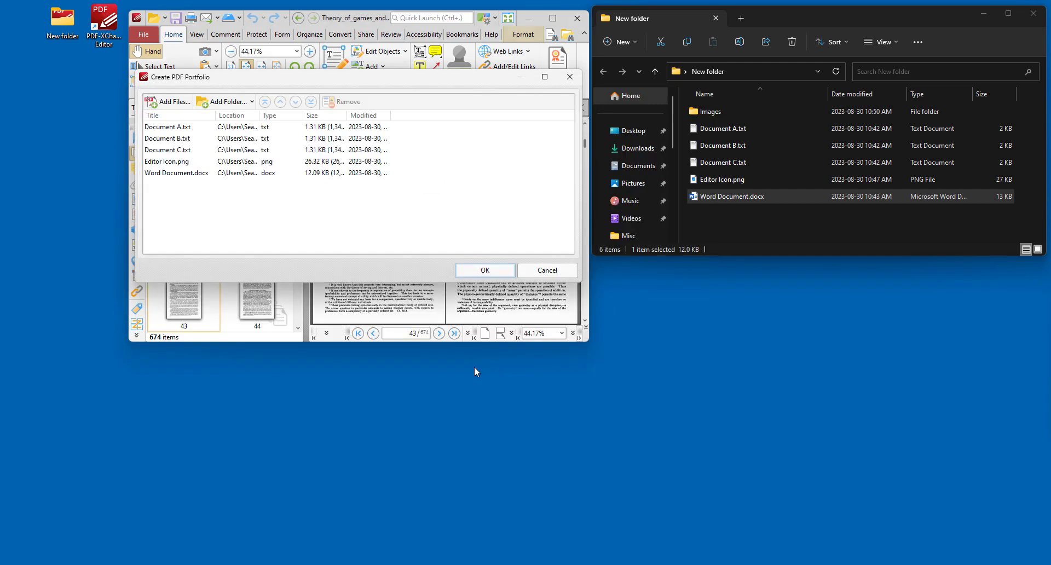
left_click(474, 272)
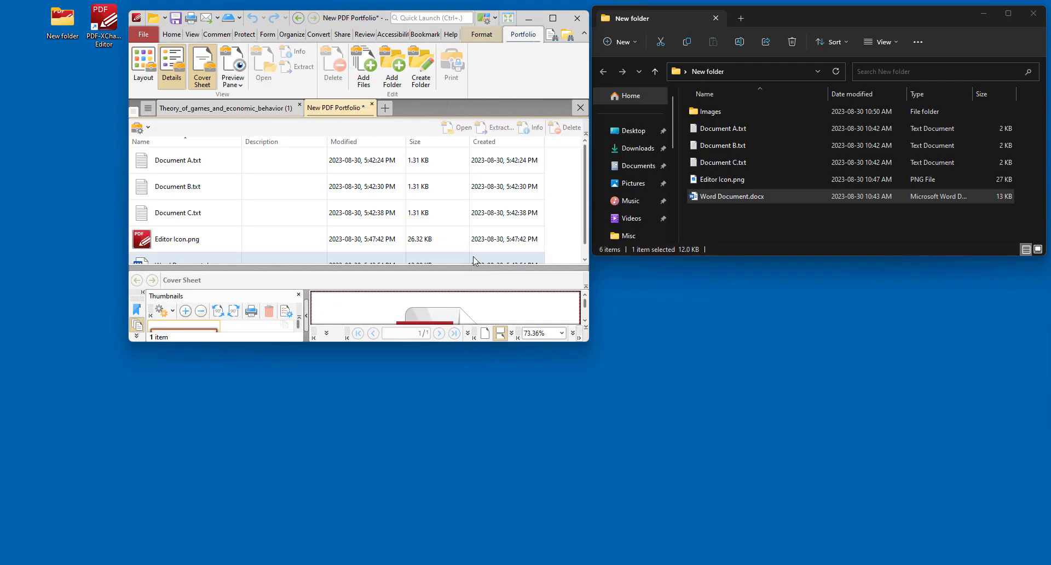
Maximize the editor window and look over the file list and cover sheet of the new PDF portfolio.
scroll(299, 207, "down", 1)
scroll(326, 202, "up", 1)
double_click(342, 17)
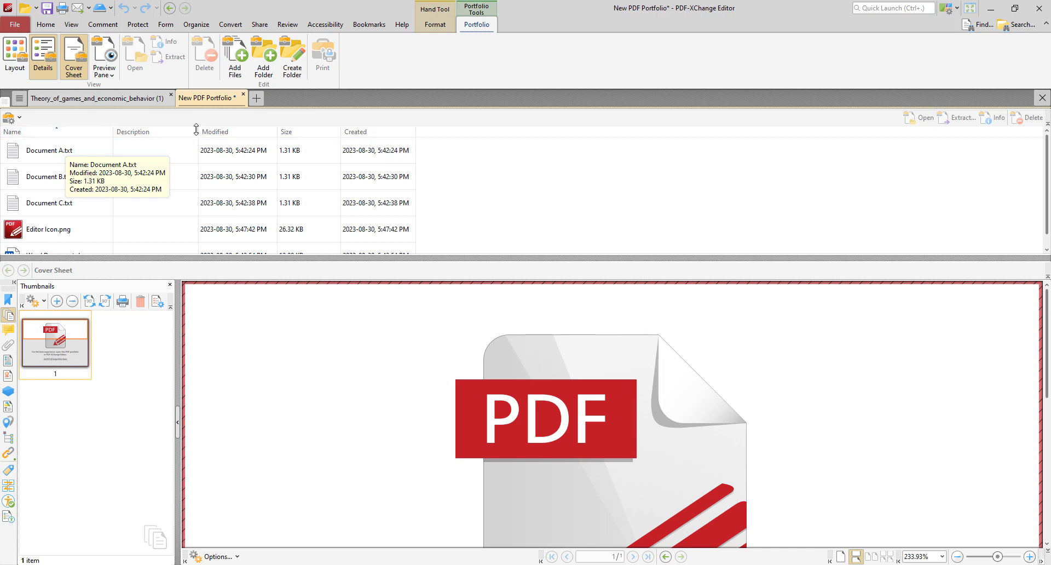
left_click(62, 249)
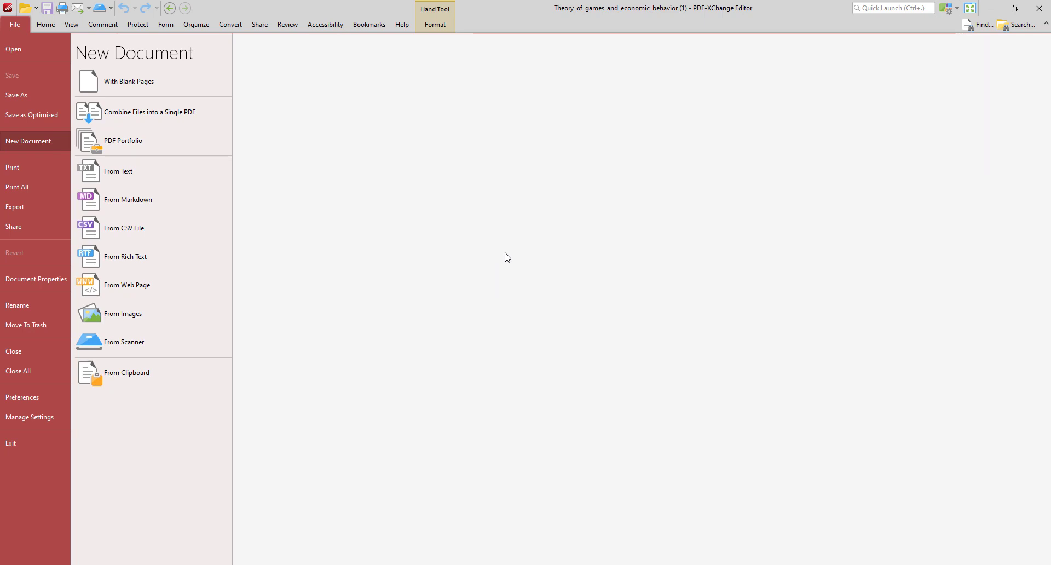
left_click(149, 285)
left_click_drag(536, 254, 445, 234)
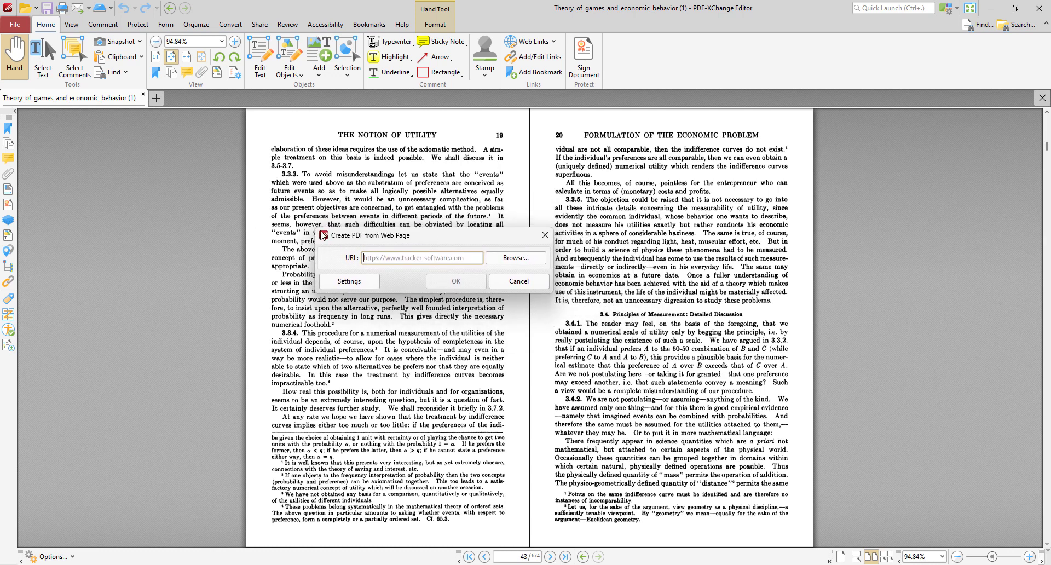
left_click(444, 262)
type("https://www.tracker-software.com/")
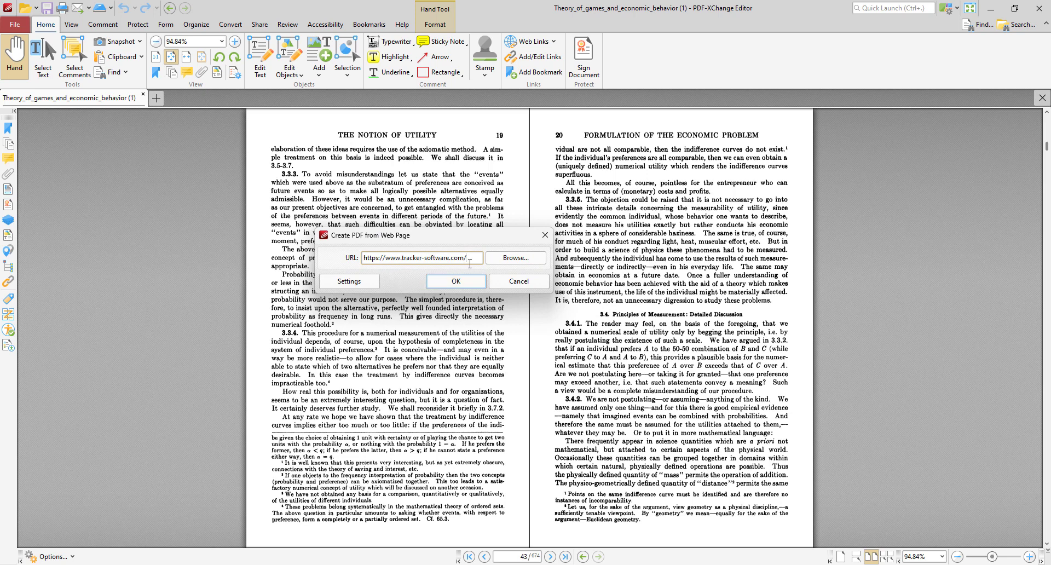
left_click(439, 283)
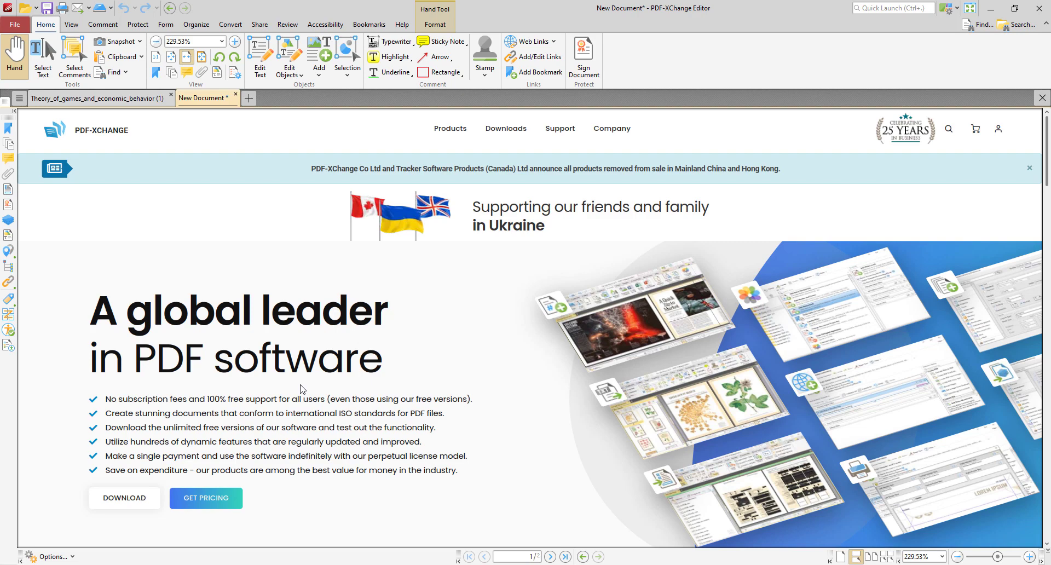
Look through the PDF made from the web page from start to end and close the document.
scroll(340, 311, "down", 10)
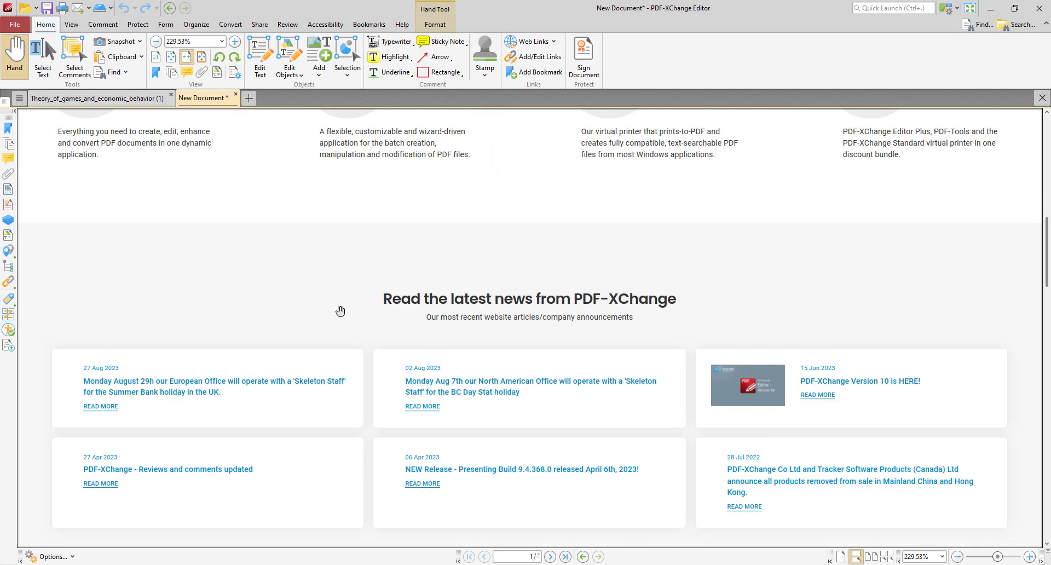
scroll(340, 311, "down", 15)
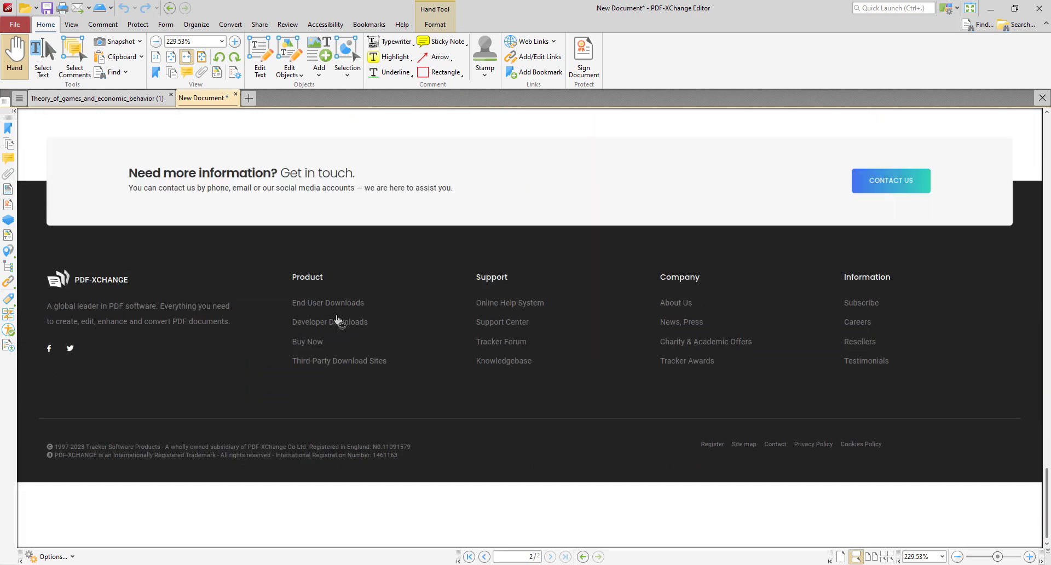
scroll(340, 322, "up", 15)
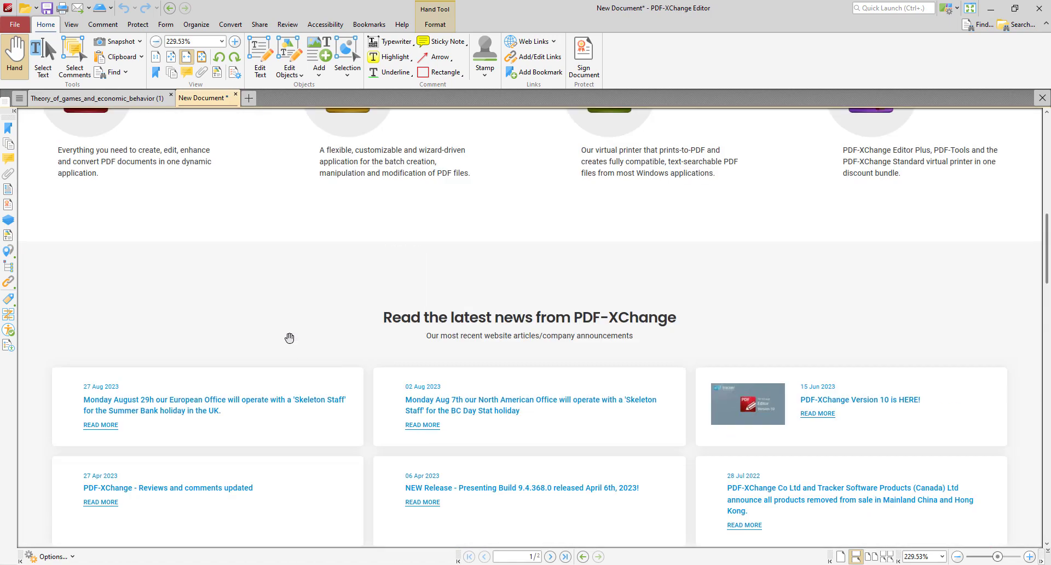
scroll(290, 338, "up", 10)
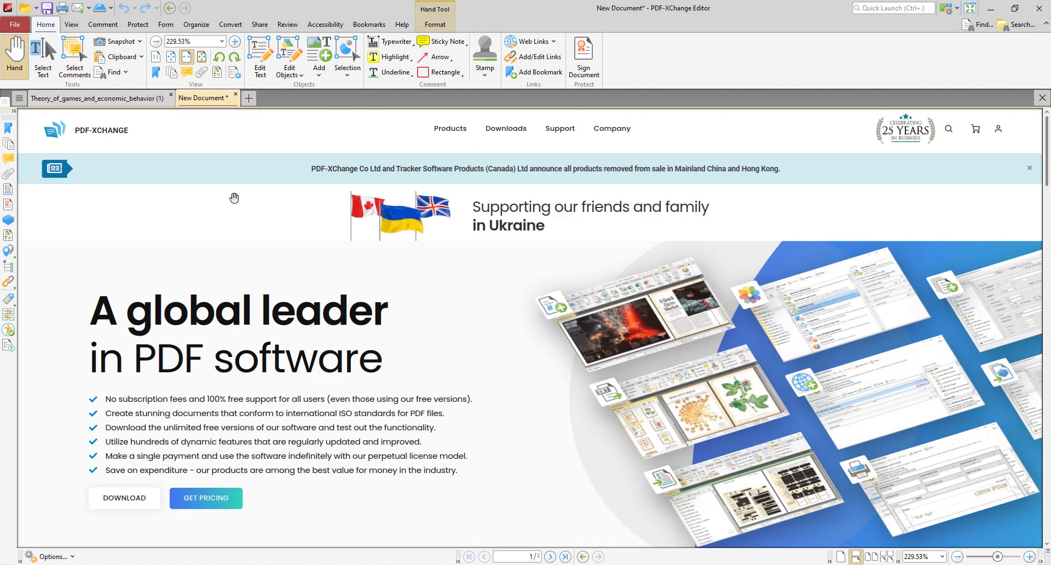
left_click(235, 94)
left_click(564, 303)
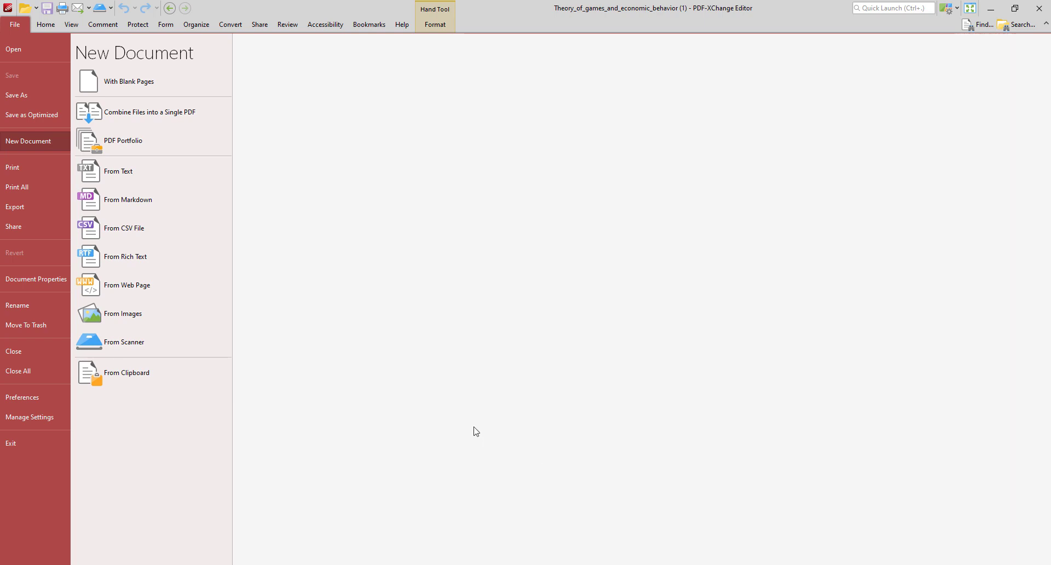
Shrink the editor window, open Document A.txt from New folder, copy all its text and minimize the text file.
left_click_drag(605, 4, 420, 132)
left_click(738, 129)
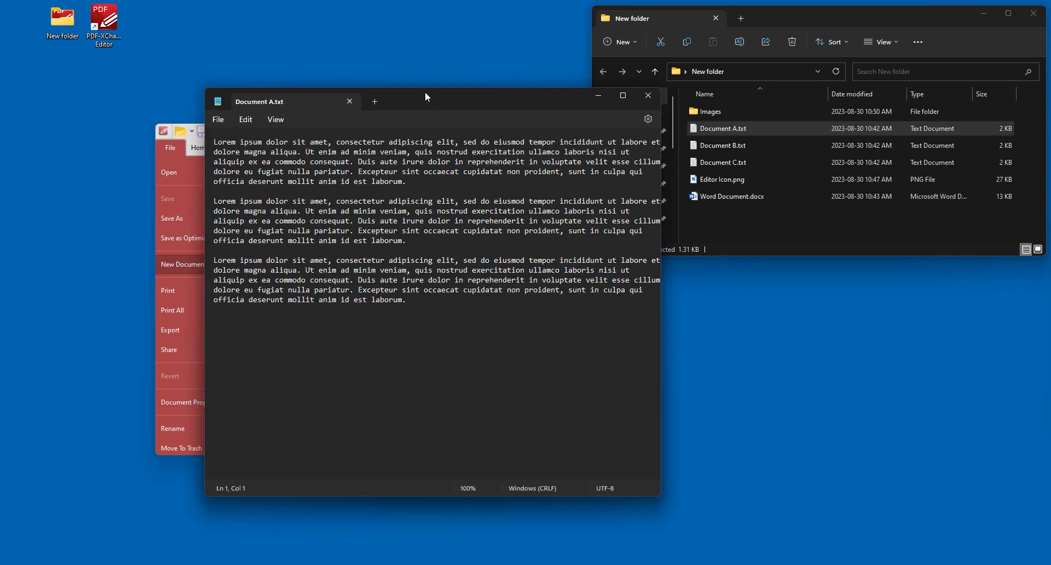
left_click_drag(423, 98, 344, 69)
left_click_drag(342, 268, 113, 115)
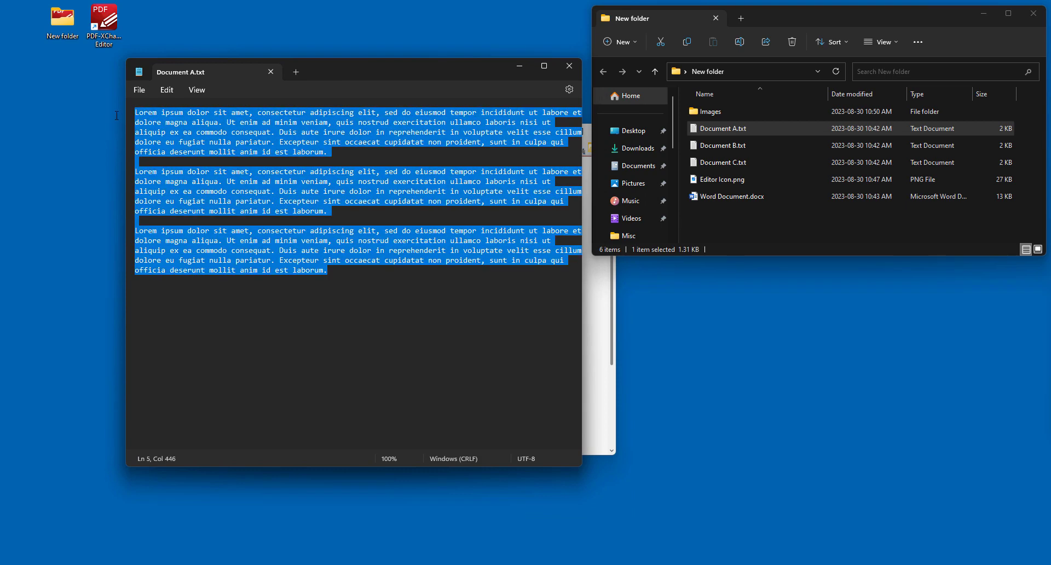
left_click(519, 66)
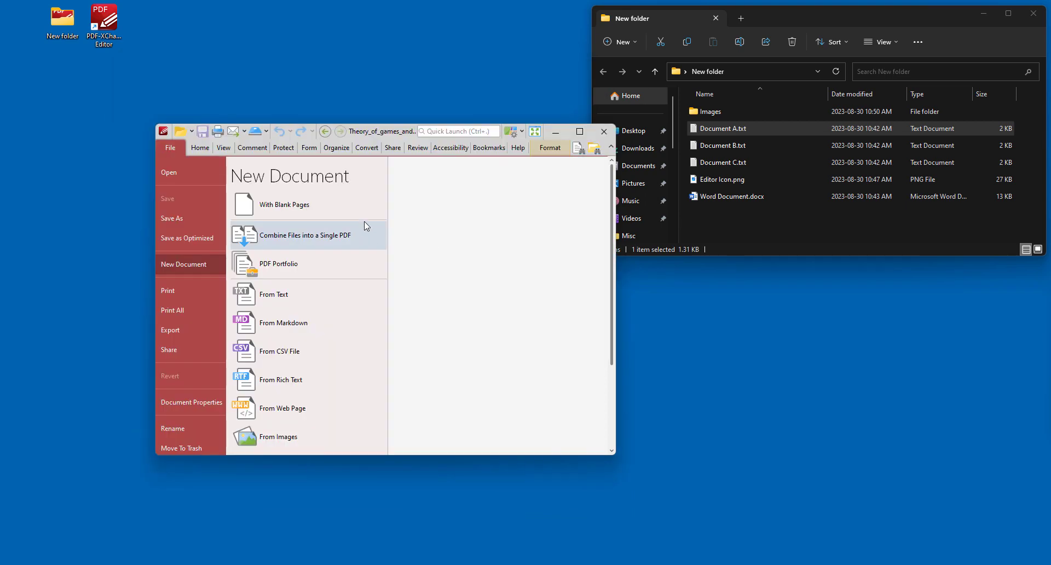
Start a new PDF from the clipboard text in the maximized editor and review its page and file separator options without changing them.
double_click(403, 116)
left_click(130, 376)
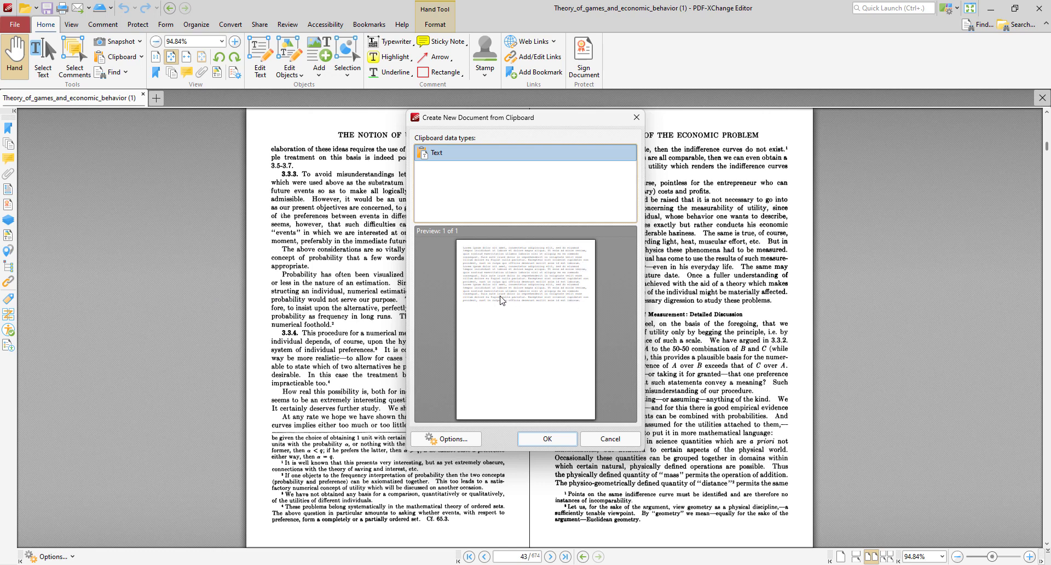
left_click(461, 441)
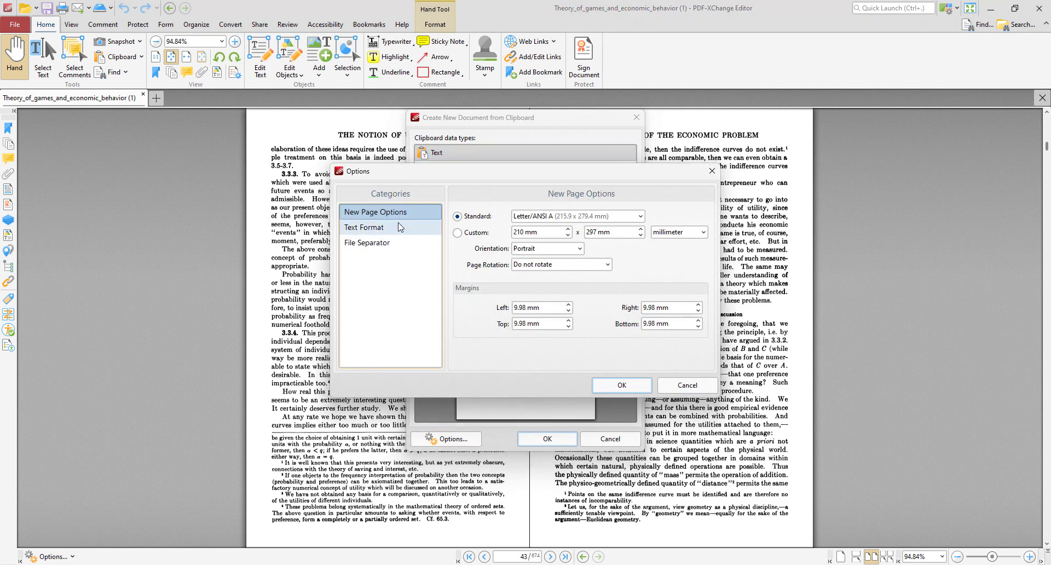
left_click(383, 242)
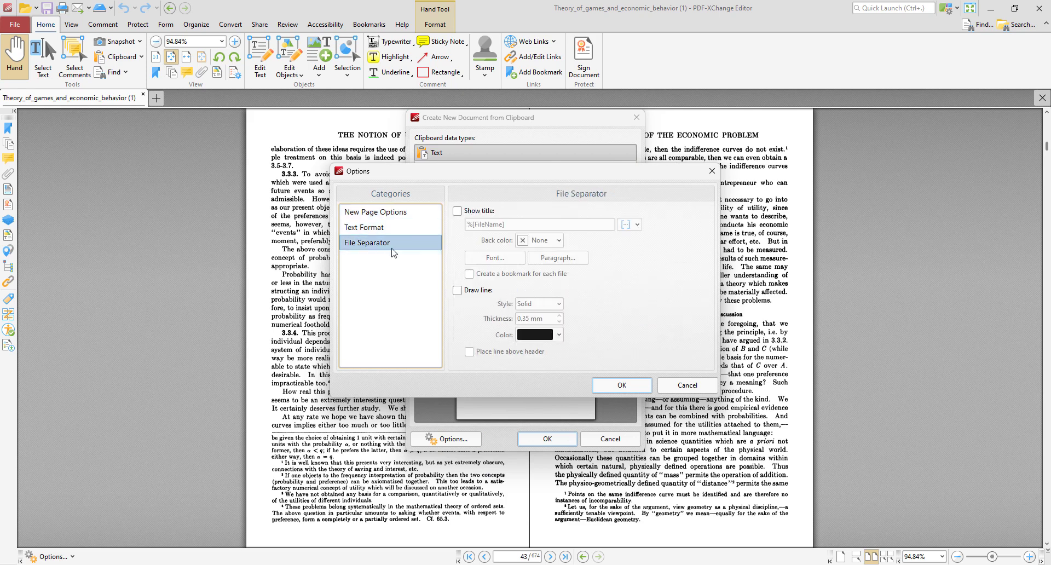
left_click(687, 385)
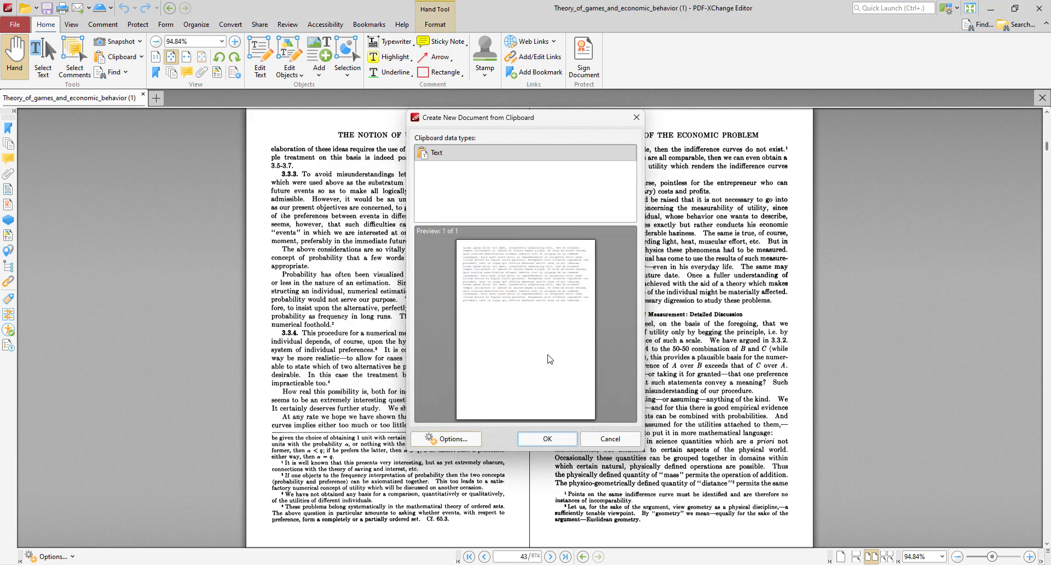
Create the PDF from the clipboard text, view the whole page and return to the new document choices.
left_click(547, 440)
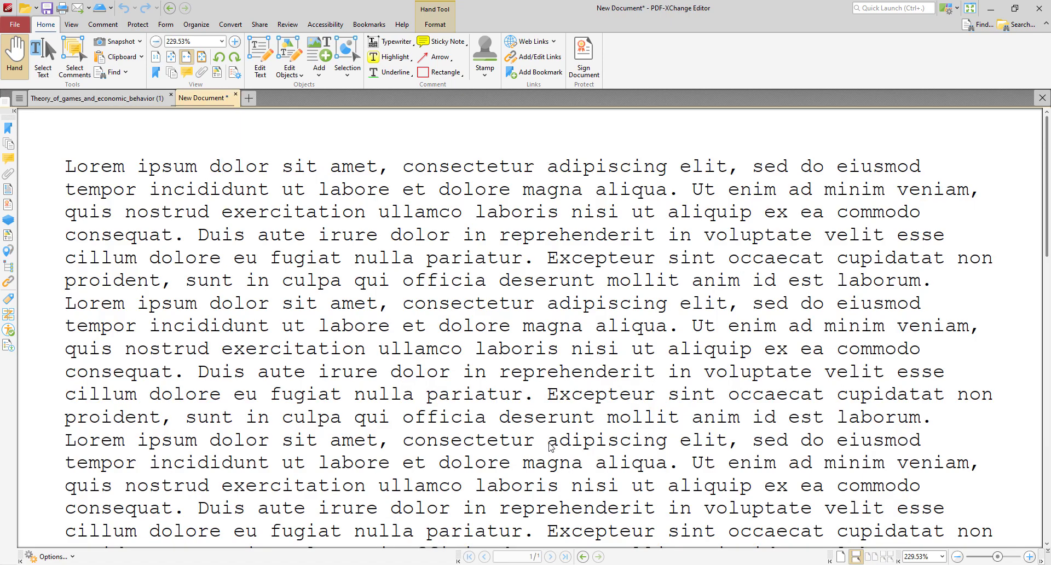
key("ctrl+0")
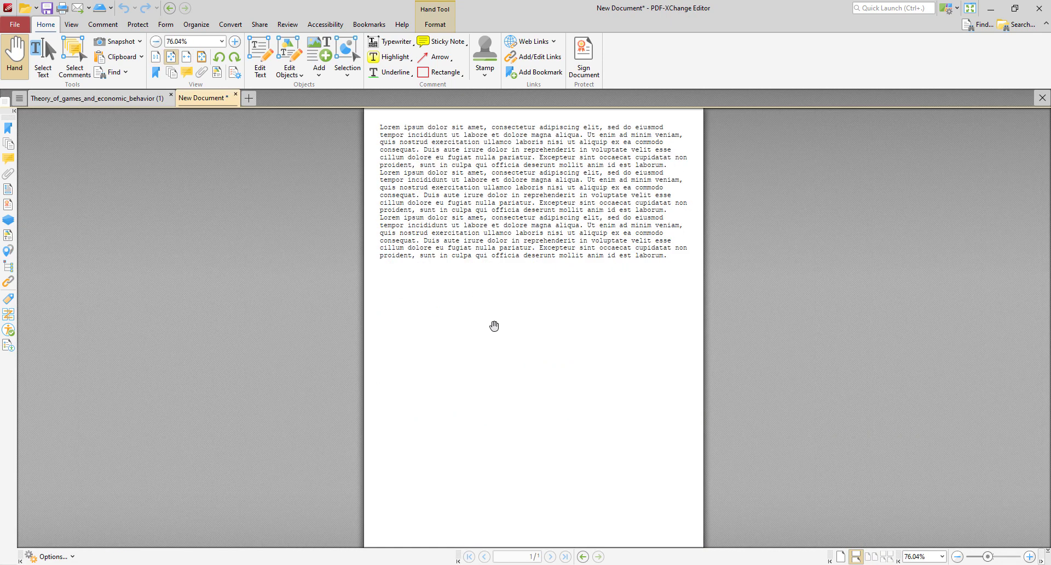
left_click(14, 24)
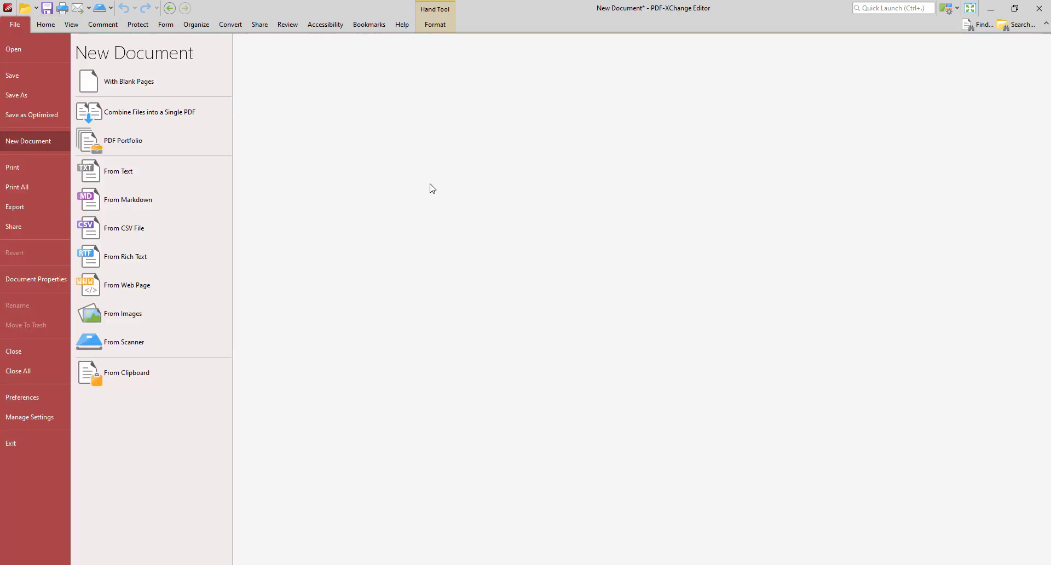